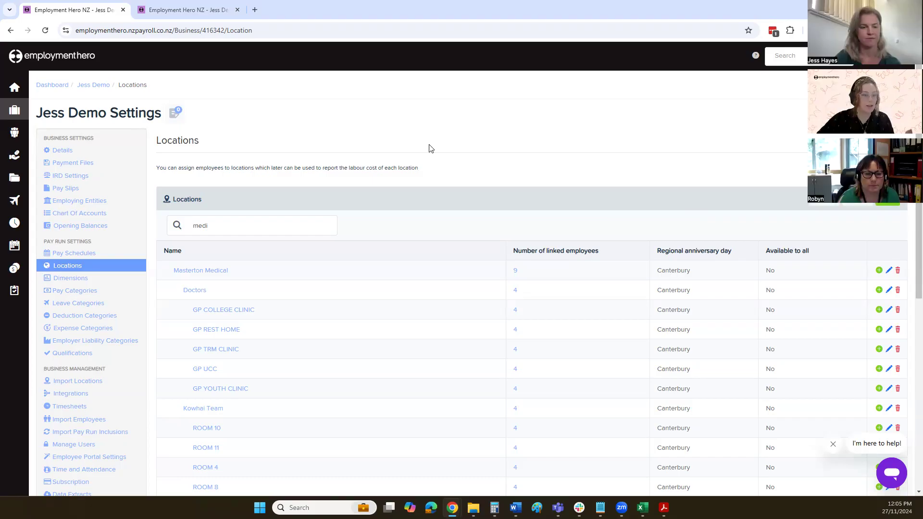
Step: Examine the location hierarchy under Masterton Medical, including its Doctors, Kowhai and Rata teams and the regional anniversary days
{"action": "scroll", "coordinate": [430, 148], "scroll_direction": "down", "scroll_amount": 4}
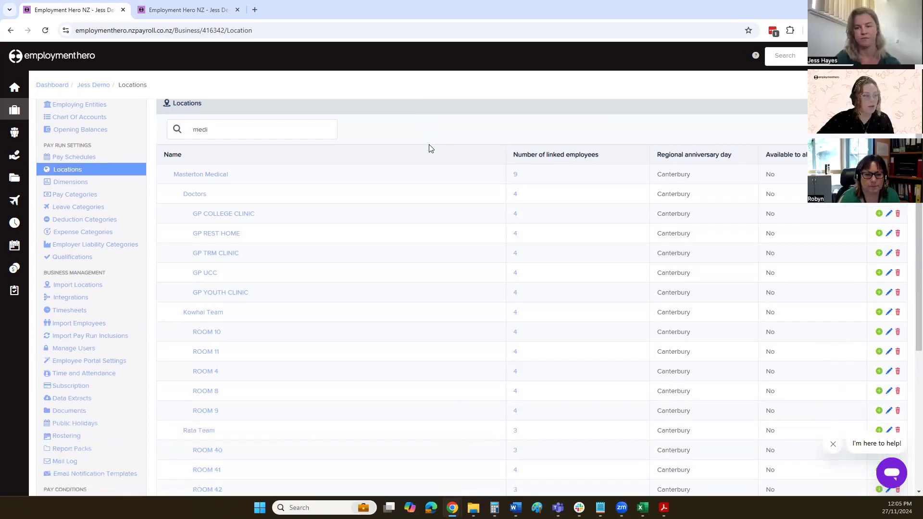
{"action": "scroll", "coordinate": [428, 147], "scroll_direction": "up", "scroll_amount": 3}
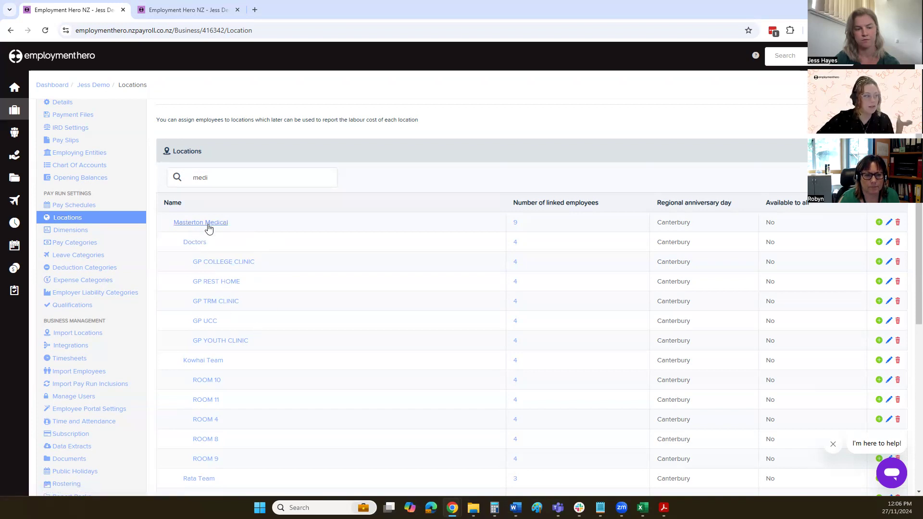
{"action": "scroll", "coordinate": [236, 232], "scroll_direction": "down", "scroll_amount": 1}
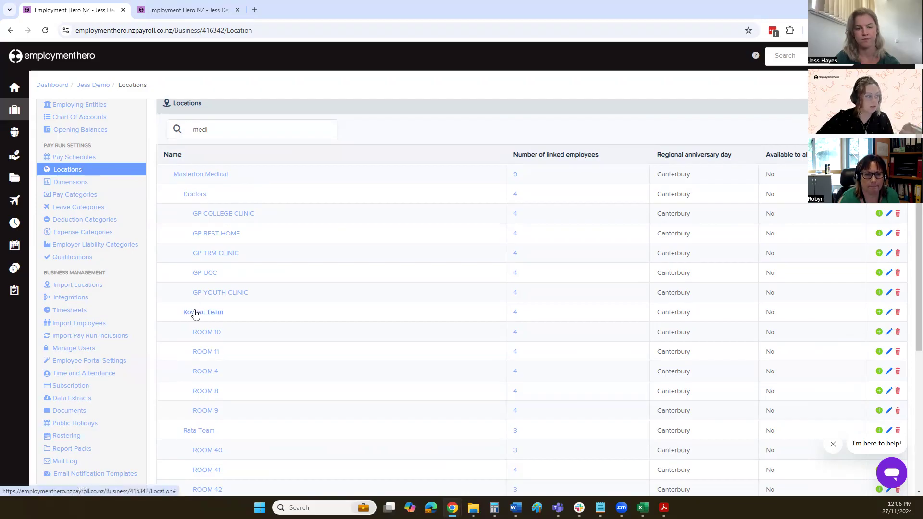
{"action": "scroll", "coordinate": [192, 312], "scroll_direction": "down", "scroll_amount": 2}
{"action": "scroll", "coordinate": [250, 313], "scroll_direction": "up", "scroll_amount": 2}
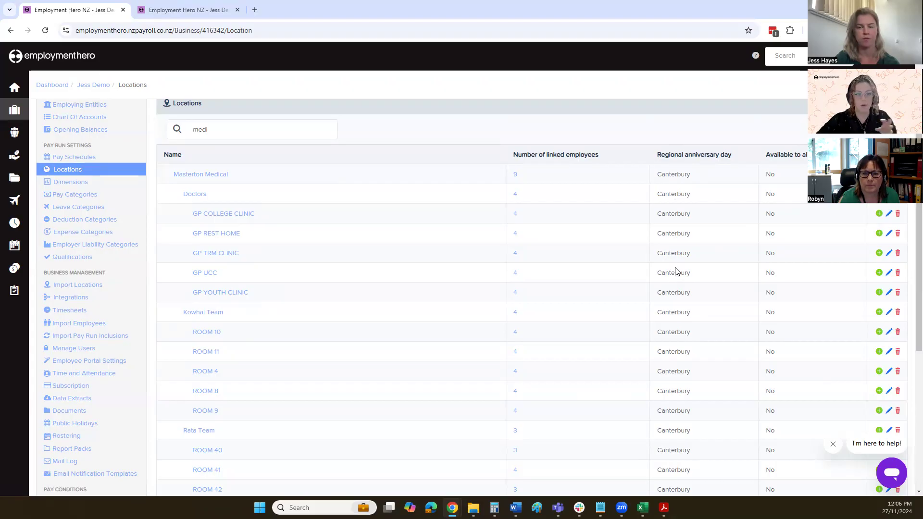
{"action": "left_click_drag", "start_coordinate": [697, 253], "coordinate": [654, 252]}
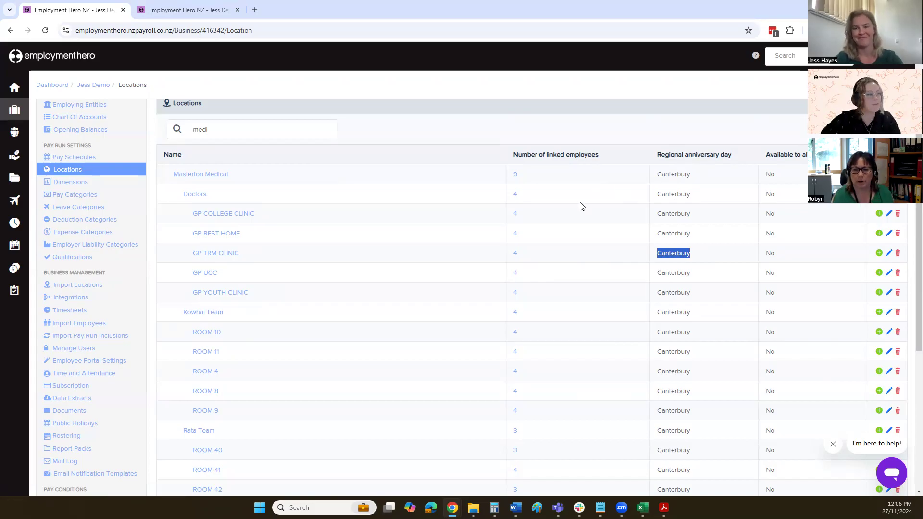
{"action": "left_click", "coordinate": [445, 233]}
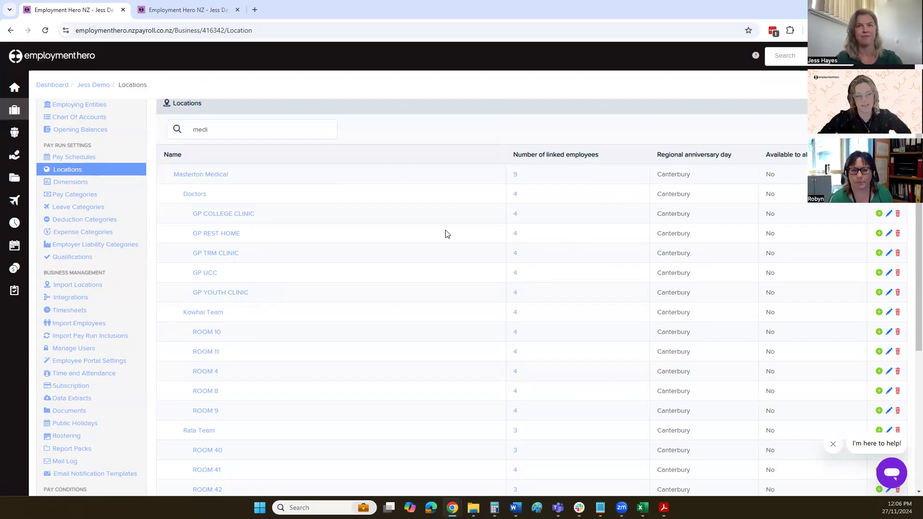
{"action": "scroll", "coordinate": [323, 119], "scroll_direction": "up", "scroll_amount": 2}
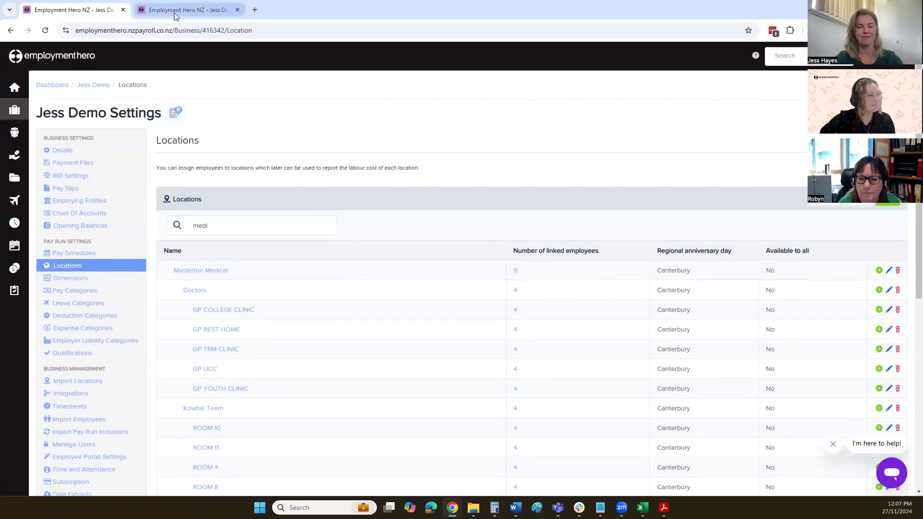
Step: Open the employee list in a separate second browser tab and bring up the CEO's assigned locations
{"action": "mouse_move", "coordinate": [19, 135]}
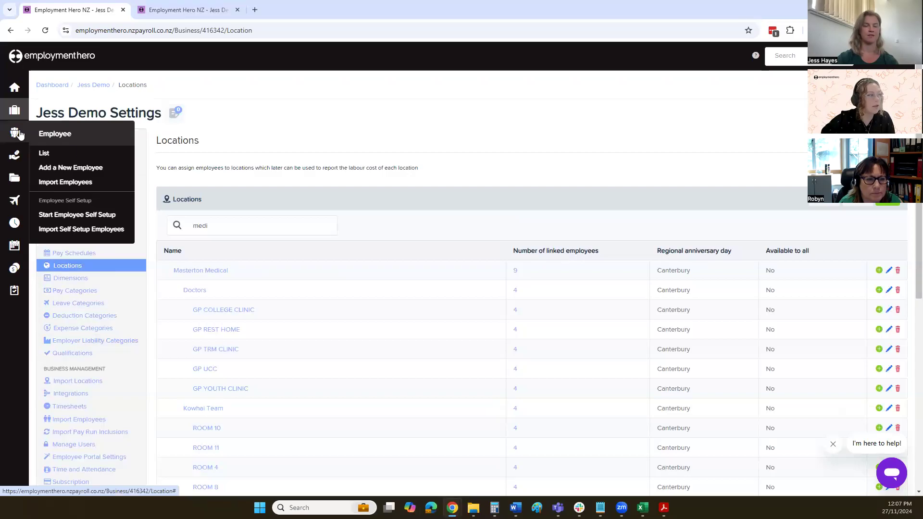
{"action": "middle_click", "coordinate": [44, 154]}
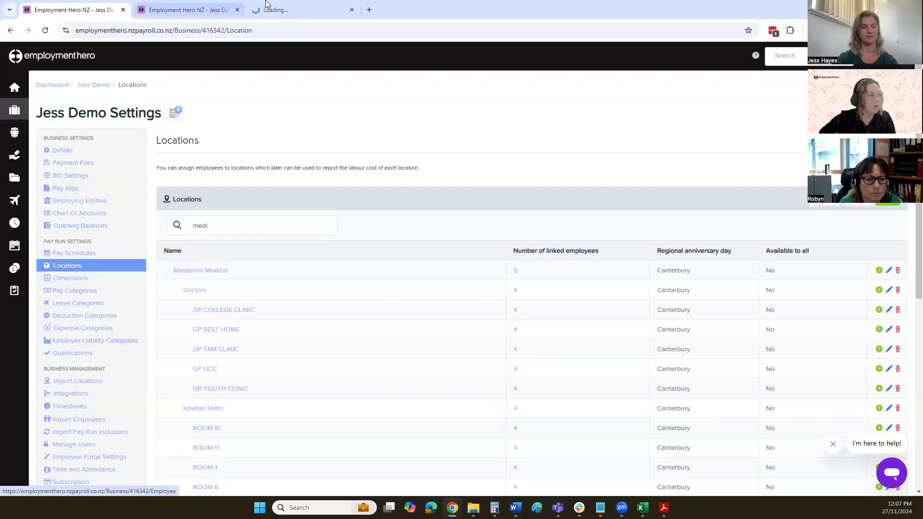
{"action": "left_click_drag", "start_coordinate": [266, 4], "coordinate": [210, 4]}
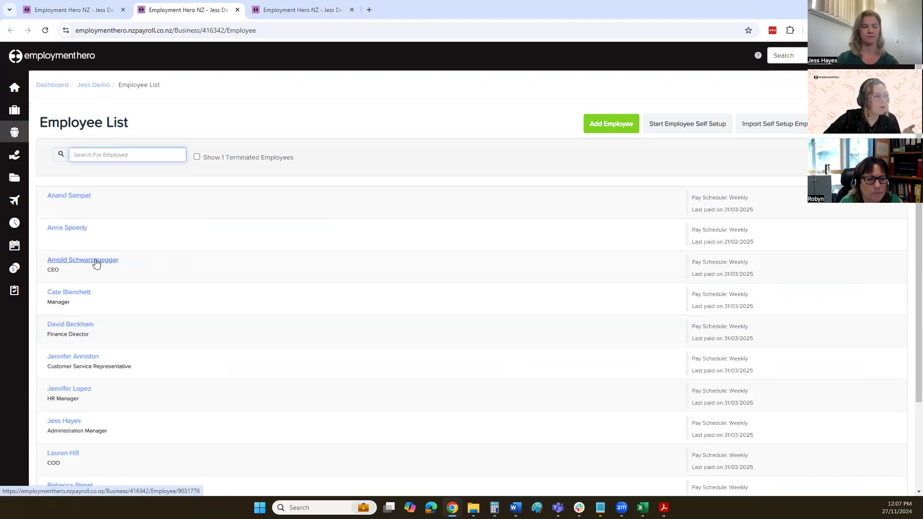
{"action": "left_click", "coordinate": [96, 263]}
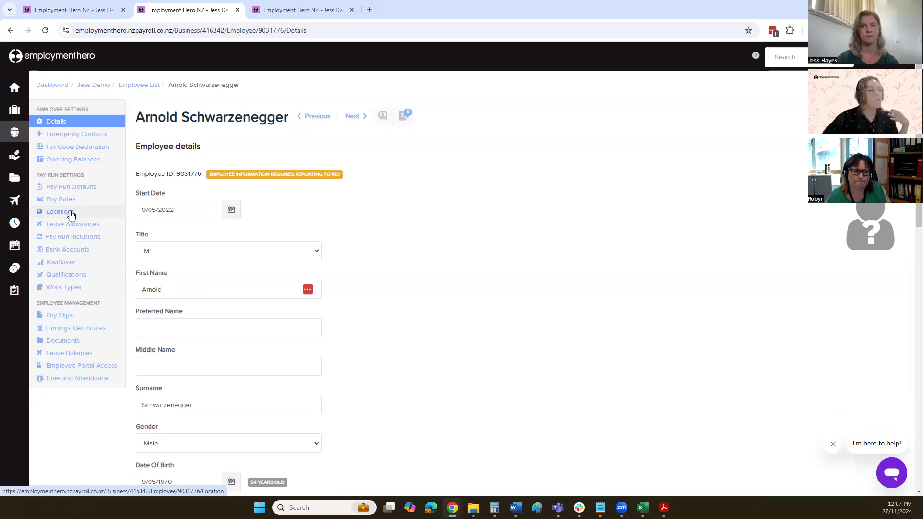
{"action": "left_click", "coordinate": [71, 212]}
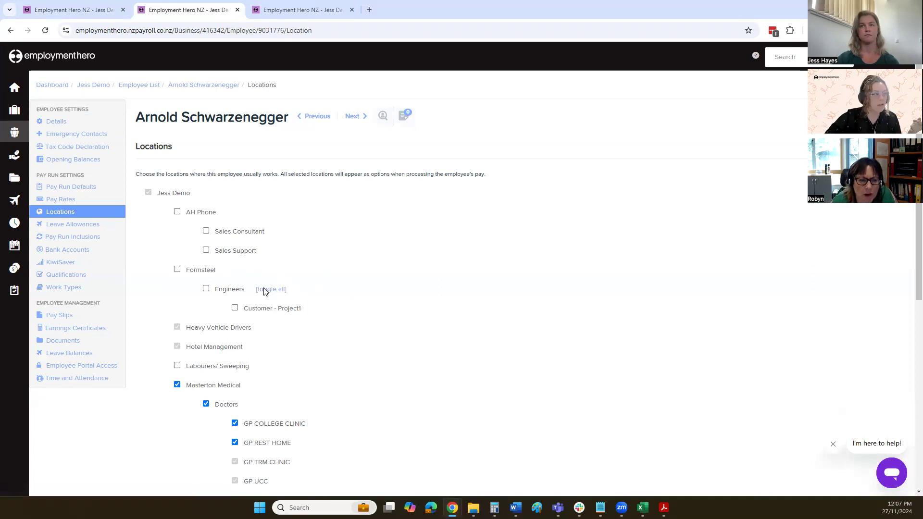
Step: Clear the parent locations Masterton Medical and Doctors in the employee's location selection
{"action": "scroll", "coordinate": [373, 359], "scroll_direction": "down", "scroll_amount": 4}
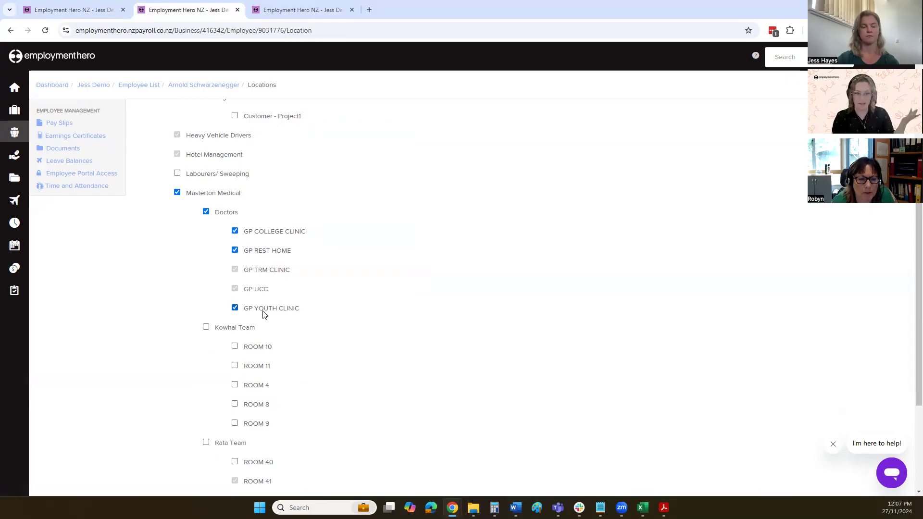
{"action": "left_click", "coordinate": [202, 193]}
{"action": "left_click", "coordinate": [219, 214]}
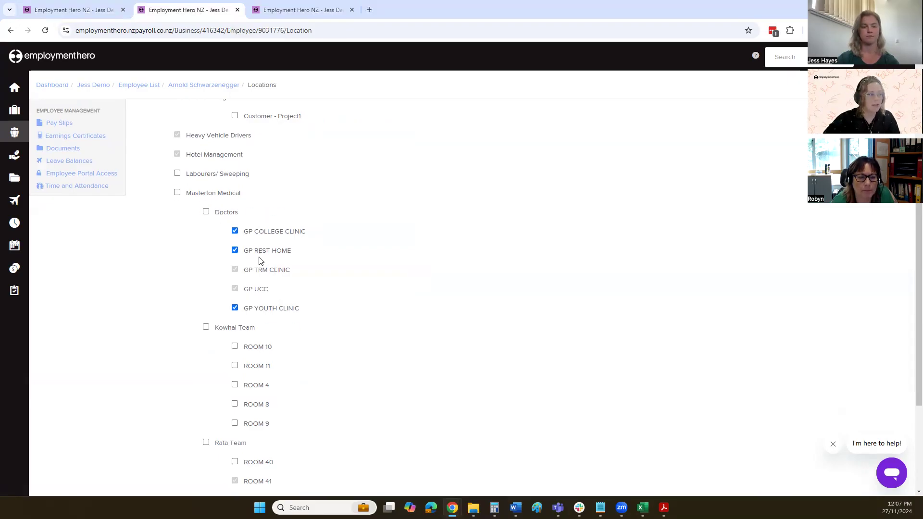
{"action": "left_click", "coordinate": [209, 215]}
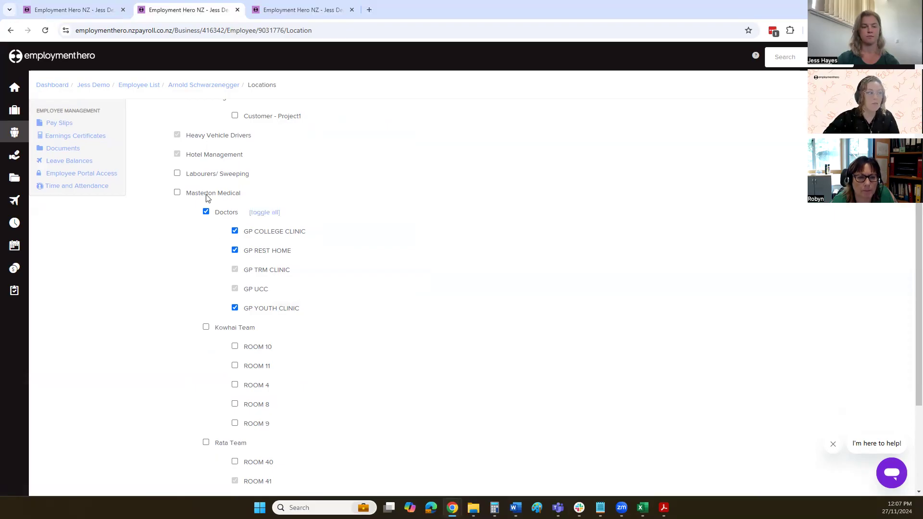
{"action": "left_click", "coordinate": [202, 195]}
{"action": "left_click", "coordinate": [216, 195]}
{"action": "left_click", "coordinate": [222, 212]}
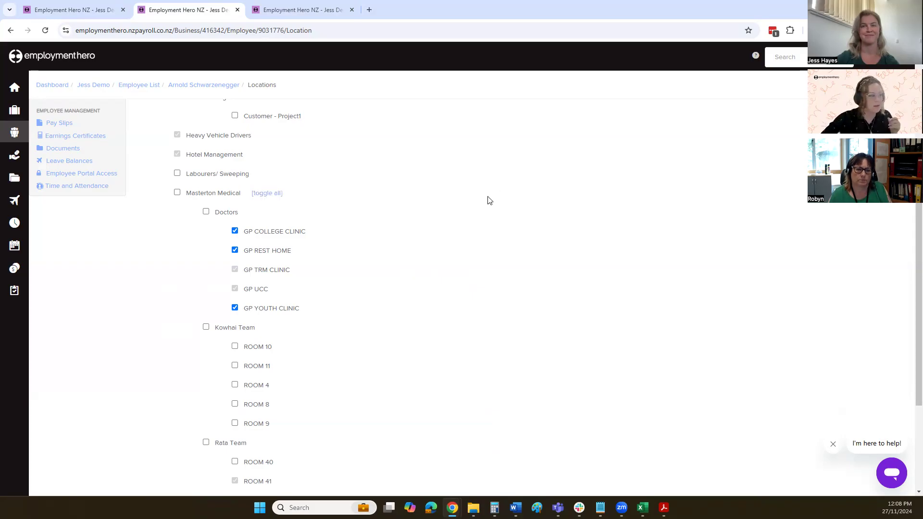
Step: Switch to the roster for 2–8 December 2024 and apply the MM Doctors filter to review each clinic's shifts
{"action": "left_click", "coordinate": [308, 11]}
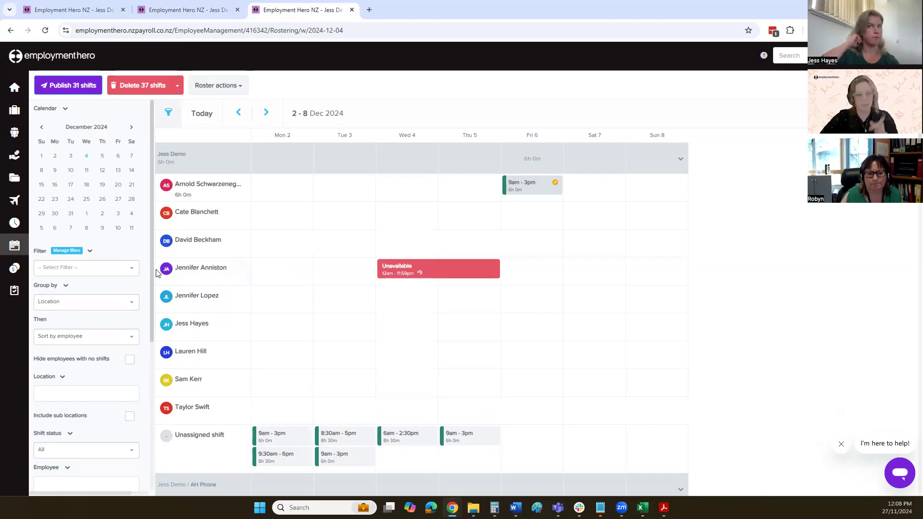
{"action": "left_click", "coordinate": [67, 276]}
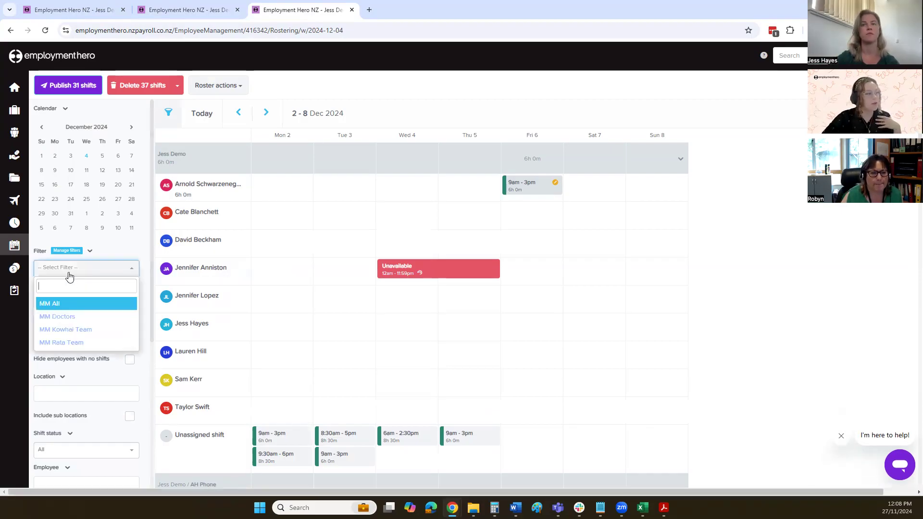
{"action": "left_click", "coordinate": [79, 321]}
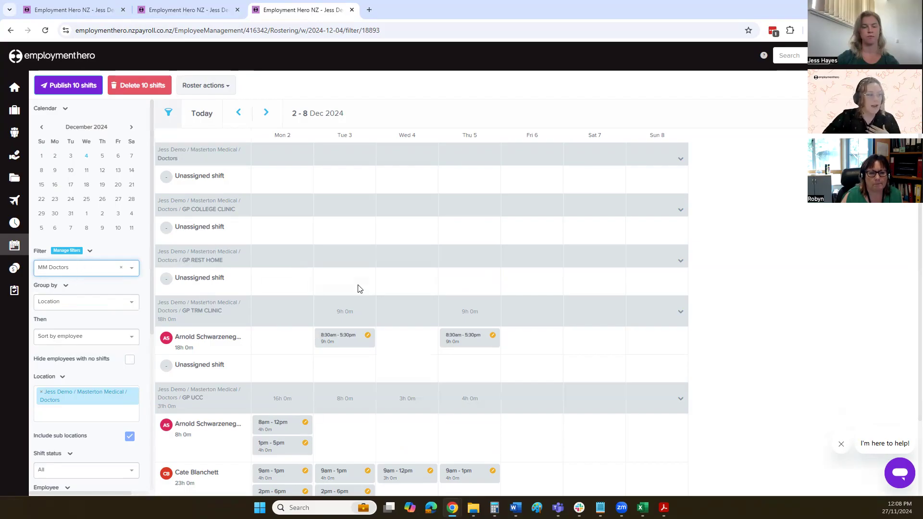
{"action": "scroll", "coordinate": [358, 289], "scroll_direction": "down", "scroll_amount": 1}
{"action": "scroll", "coordinate": [358, 289], "scroll_direction": "down", "scroll_amount": 1}
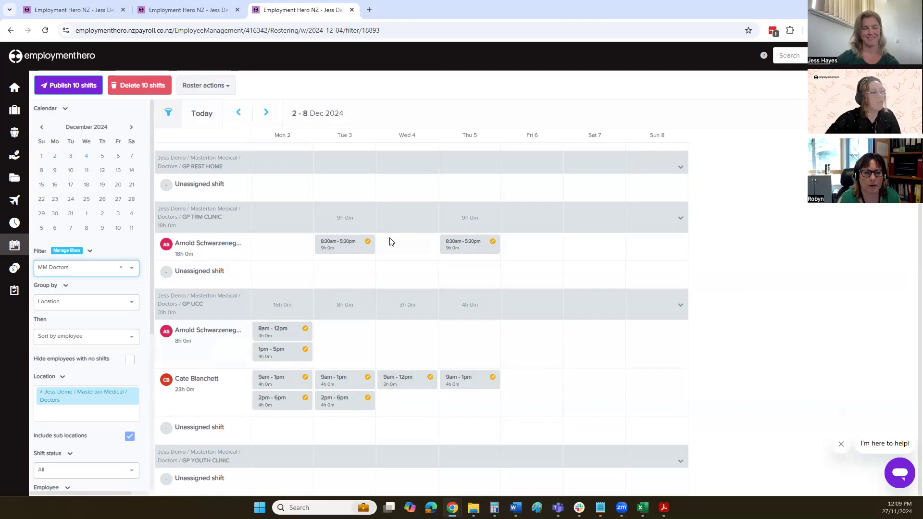
{"action": "scroll", "coordinate": [334, 319], "scroll_direction": "up", "scroll_amount": 2}
{"action": "scroll", "coordinate": [429, 215], "scroll_direction": "up", "scroll_amount": 1}
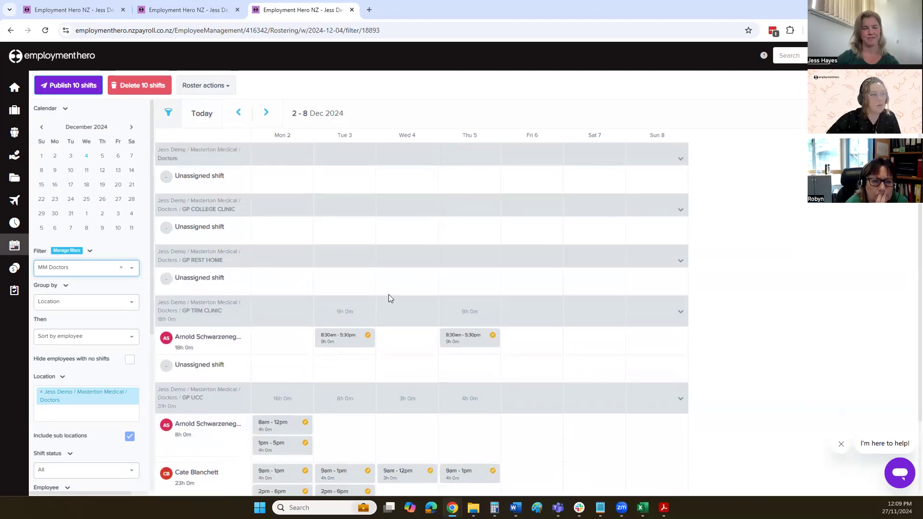
{"action": "scroll", "coordinate": [288, 288], "scroll_direction": "down", "scroll_amount": 2}
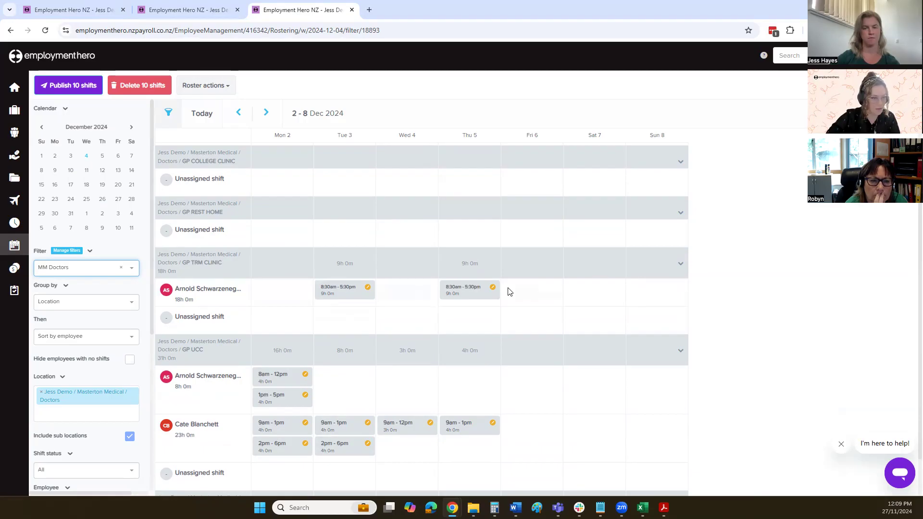
{"action": "scroll", "coordinate": [508, 292], "scroll_direction": "down", "scroll_amount": 1}
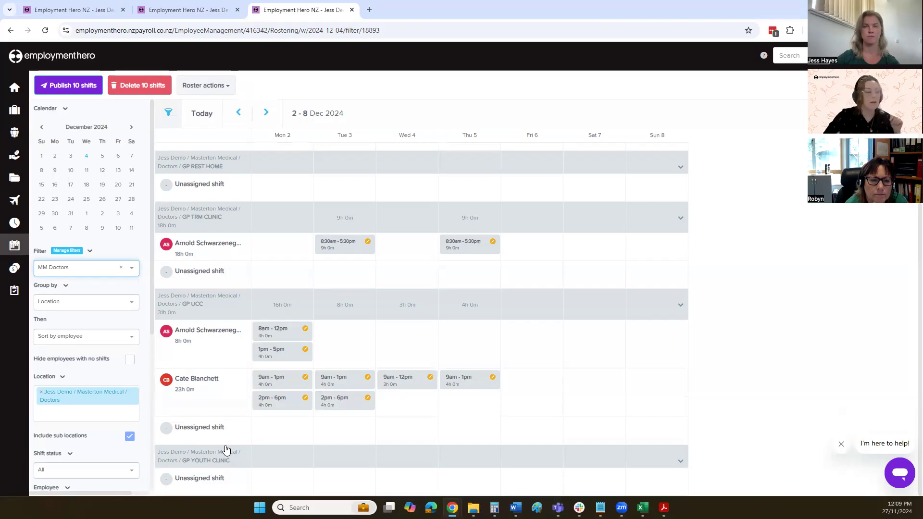
Step: Try assigning a 9am–5pm GP UCC shift on Mon 2 to the CEO, and discard the new shift
{"action": "left_click", "coordinate": [269, 430]}
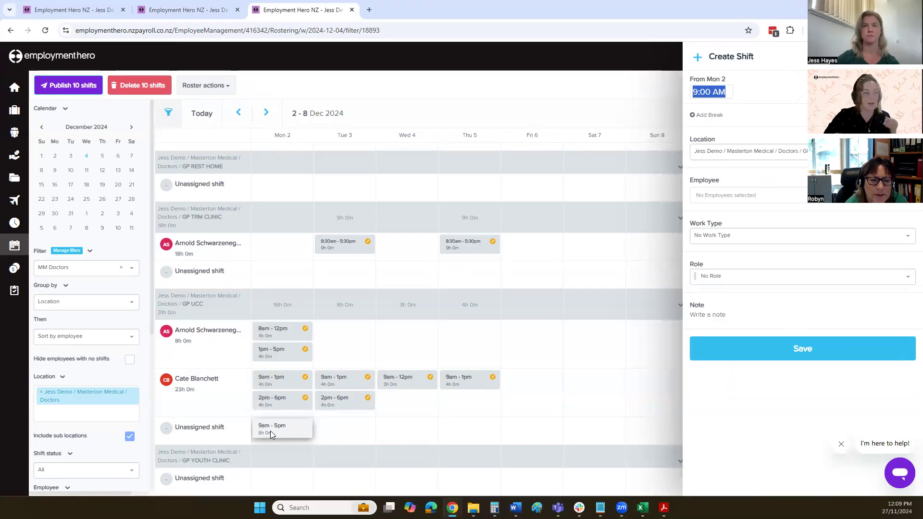
{"action": "left_click", "coordinate": [731, 196]}
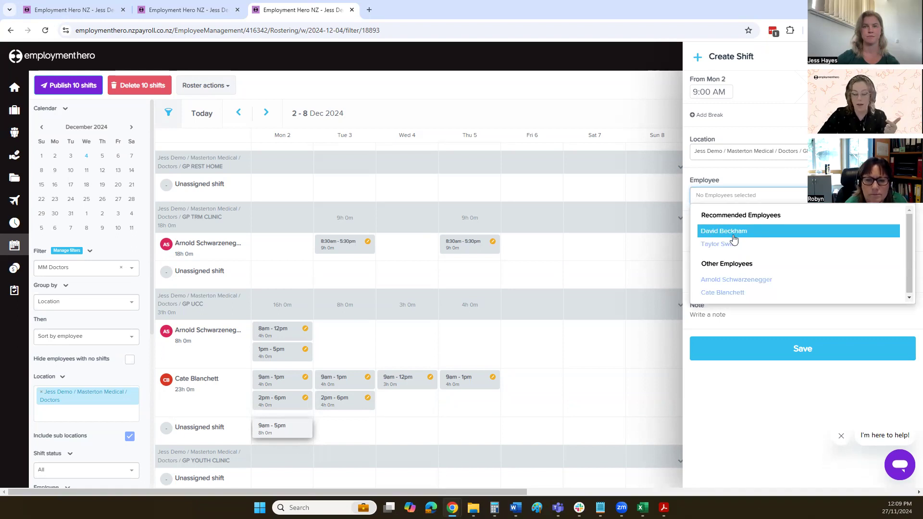
{"action": "left_click", "coordinate": [740, 283]}
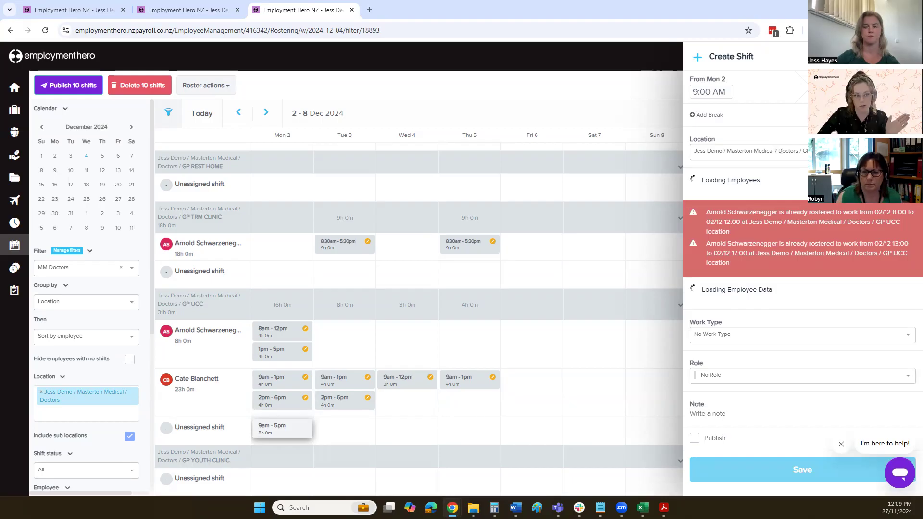
{"action": "left_click", "coordinate": [907, 57]}
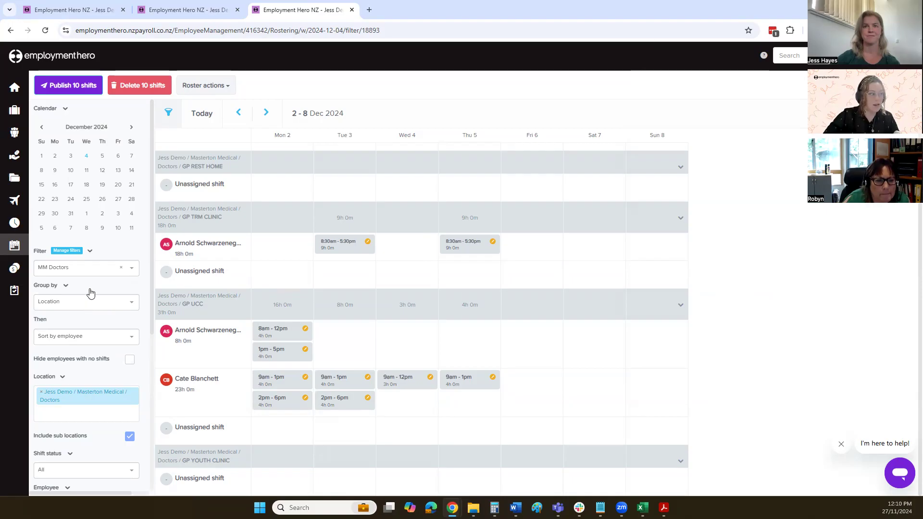
Step: Preview the MM Doctors roster sorted by start time, and return it to sorting by employee
{"action": "scroll", "coordinate": [79, 310], "scroll_direction": "down", "scroll_amount": 1}
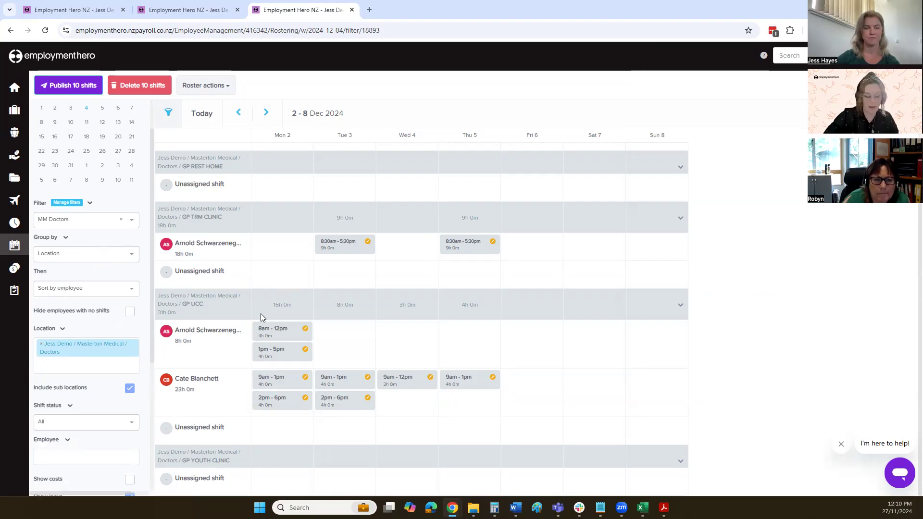
{"action": "left_click", "coordinate": [72, 289]}
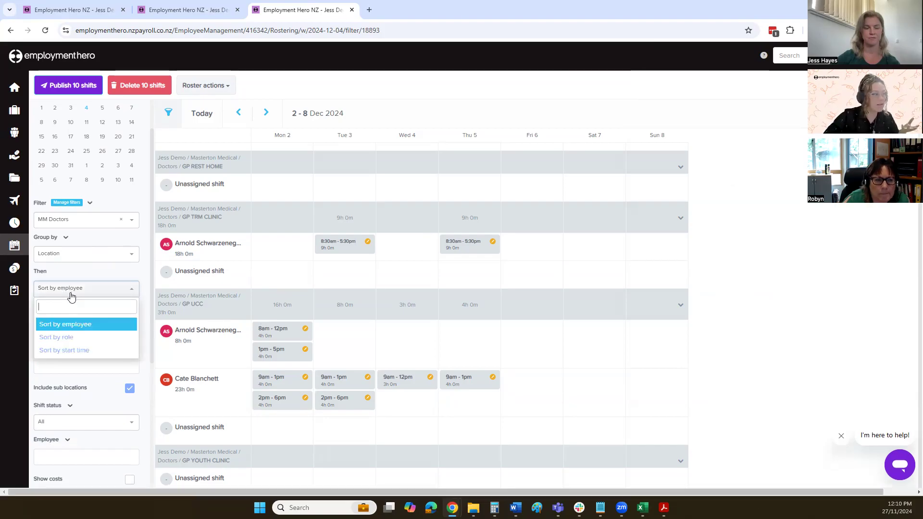
{"action": "left_click", "coordinate": [64, 350]}
{"action": "scroll", "coordinate": [407, 320], "scroll_direction": "down", "scroll_amount": 1}
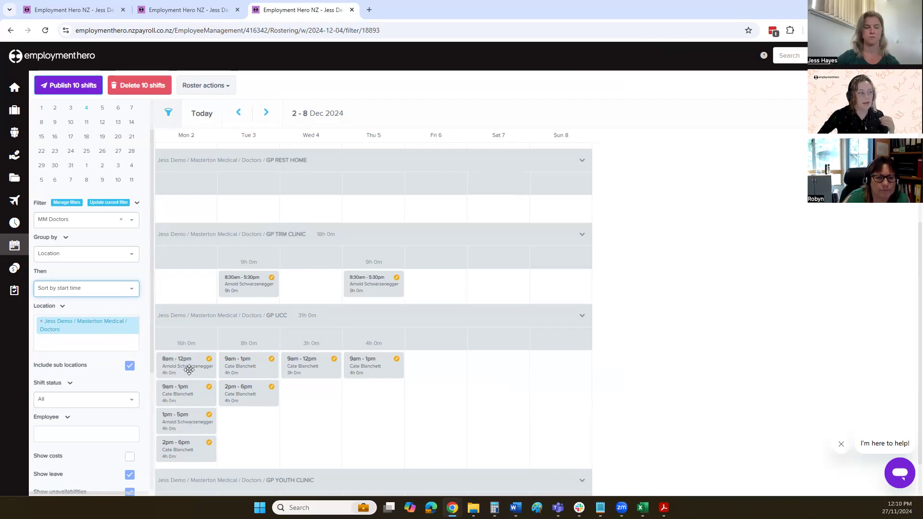
{"action": "left_click", "coordinate": [88, 288]}
{"action": "left_click", "coordinate": [82, 325]}
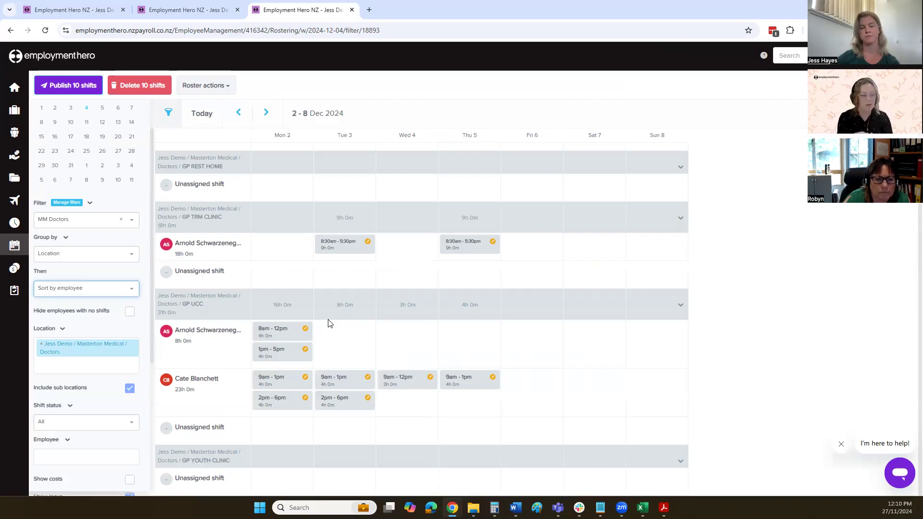
Step: Apply the MM Kowhai Team filter to the roster and review the shifts in each room
{"action": "left_click", "coordinate": [78, 220]}
{"action": "left_click", "coordinate": [77, 281]}
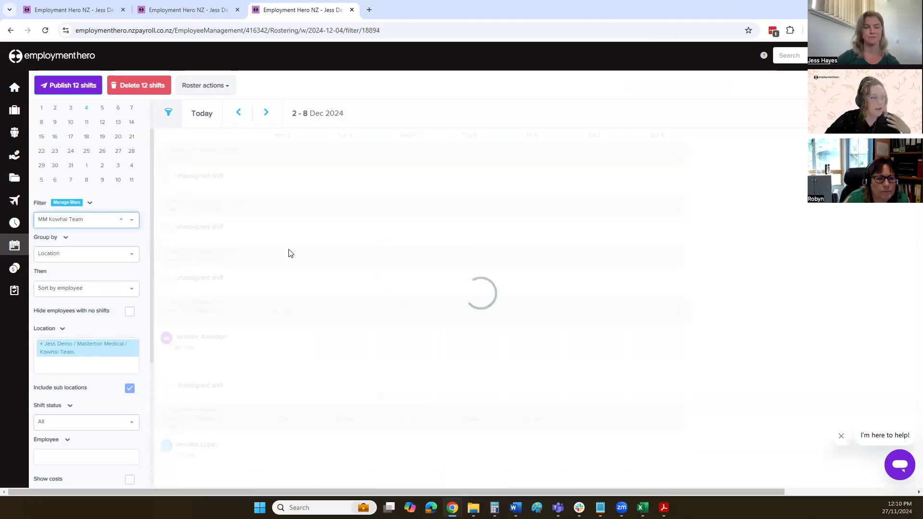
{"action": "scroll", "coordinate": [446, 261], "scroll_direction": "down", "scroll_amount": 3}
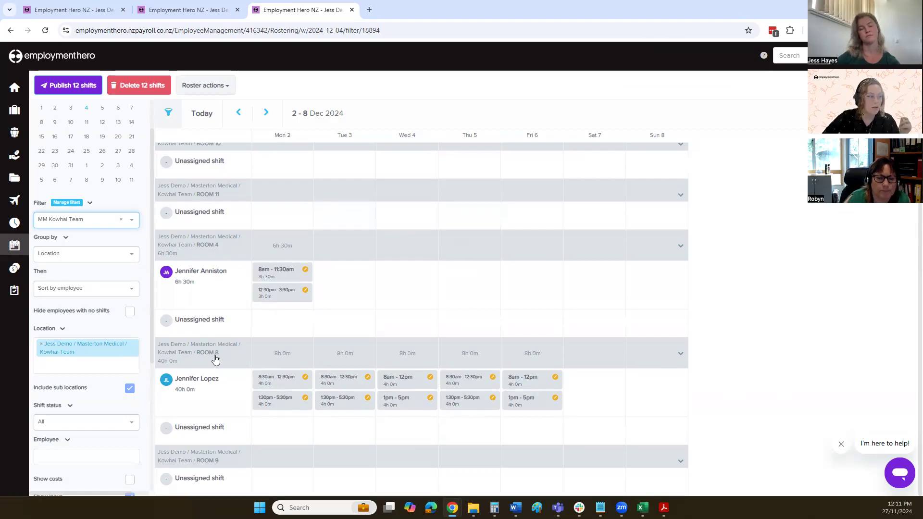
{"action": "left_click", "coordinate": [61, 290]}
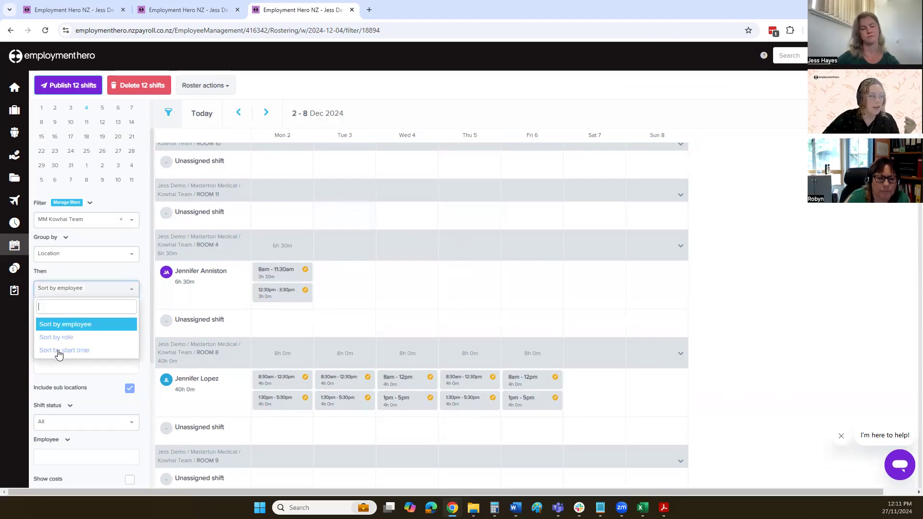
{"action": "left_click", "coordinate": [59, 255]}
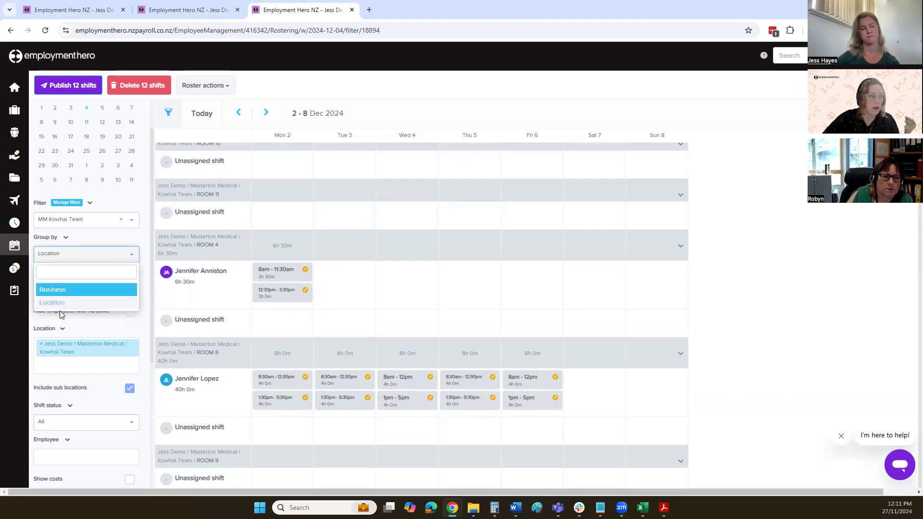
{"action": "left_click", "coordinate": [728, 291]}
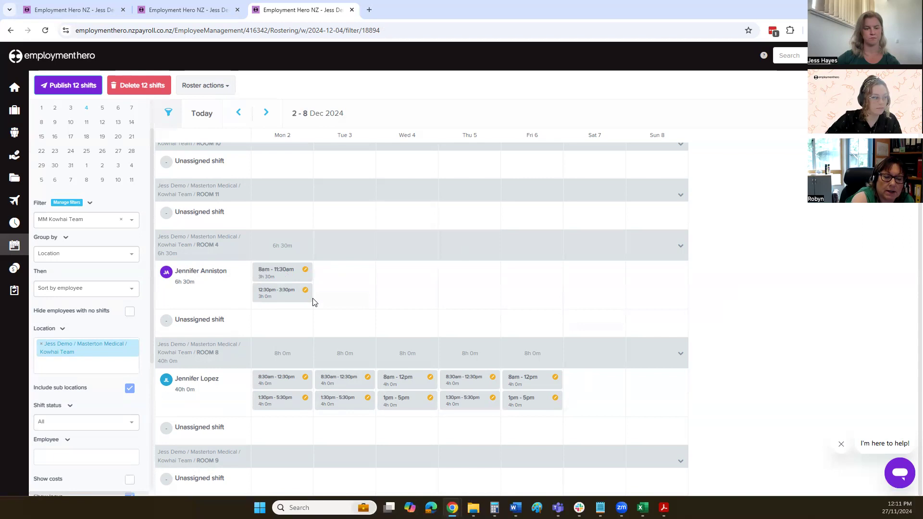
Step: Move the 12:30pm–3:30pm shift on Mon 2 from Room 4 to the unassigned shifts in Room 9
{"action": "left_click_drag", "start_coordinate": [286, 293], "coordinate": [275, 472]}
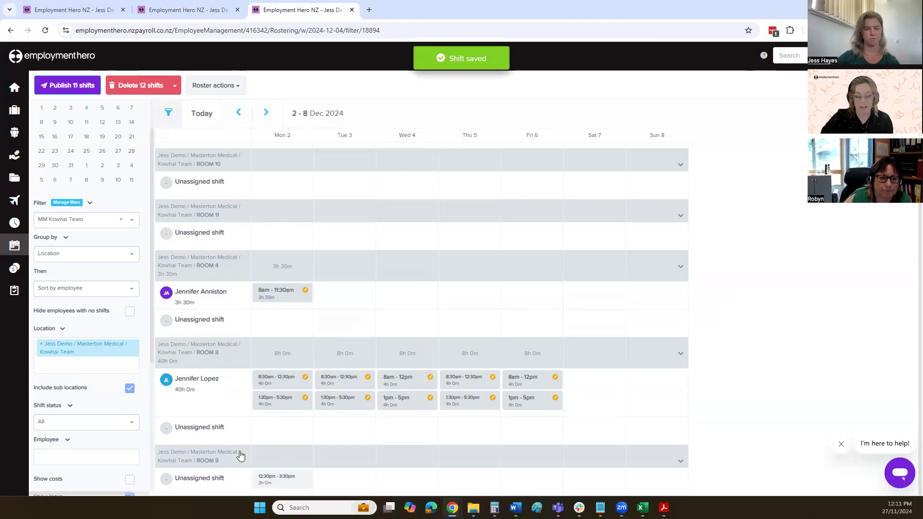
Step: Apply the MM Rata Team filter to the roster and review the shifts in each room
{"action": "left_click", "coordinate": [76, 220]}
{"action": "left_click", "coordinate": [73, 294]}
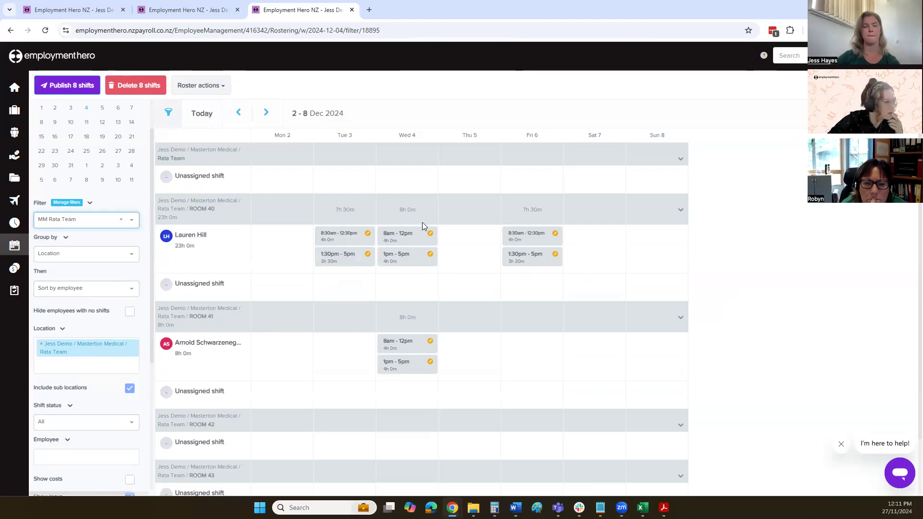
{"action": "scroll", "coordinate": [287, 348], "scroll_direction": "down", "scroll_amount": 1}
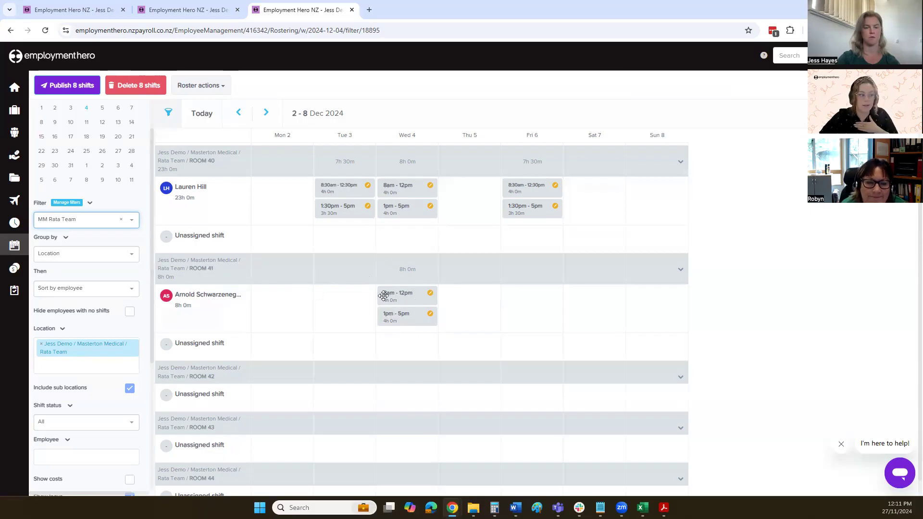
Step: Try adding a 9am–5pm Room 41 shift on Mon 2 for the employee rostered there, check the rostering conflict, and discard the shift
{"action": "left_click", "coordinate": [295, 313]}
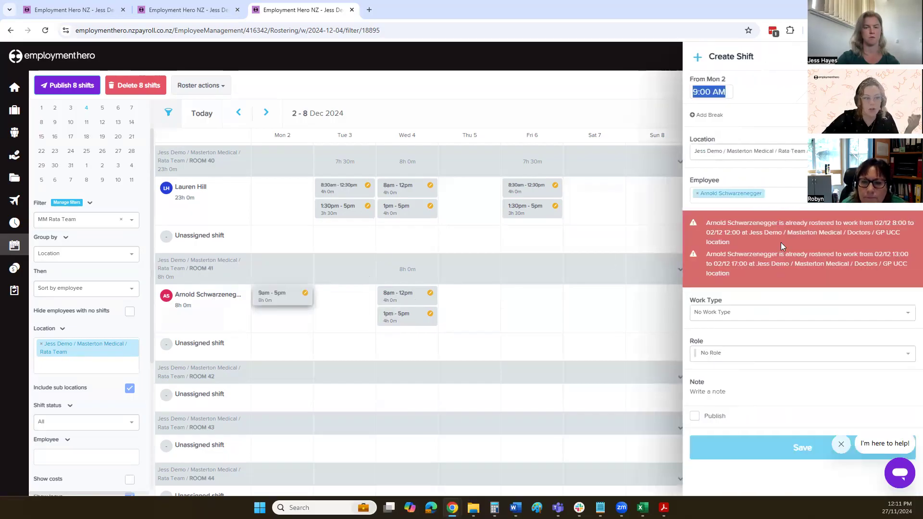
{"action": "left_click_drag", "start_coordinate": [876, 232], "coordinate": [900, 232]}
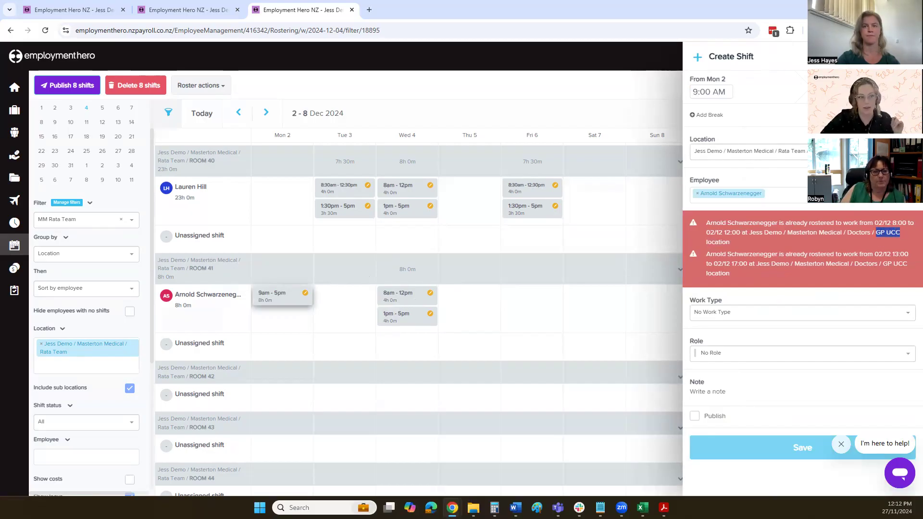
{"action": "left_click", "coordinate": [117, 257]}
Step: Check the GP UCC shifts under the MM Doctors filter, and apply the MM All filter to review every location's shifts
{"action": "left_click", "coordinate": [86, 222]}
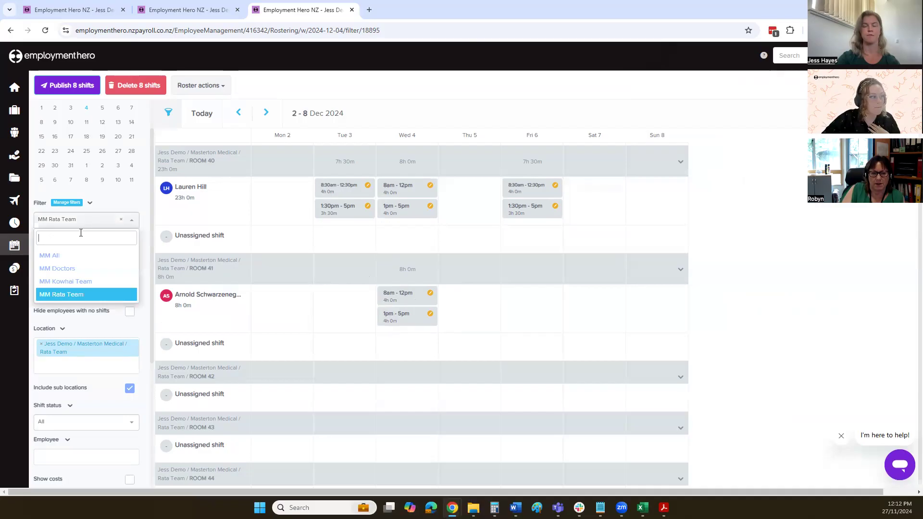
{"action": "left_click", "coordinate": [72, 268]}
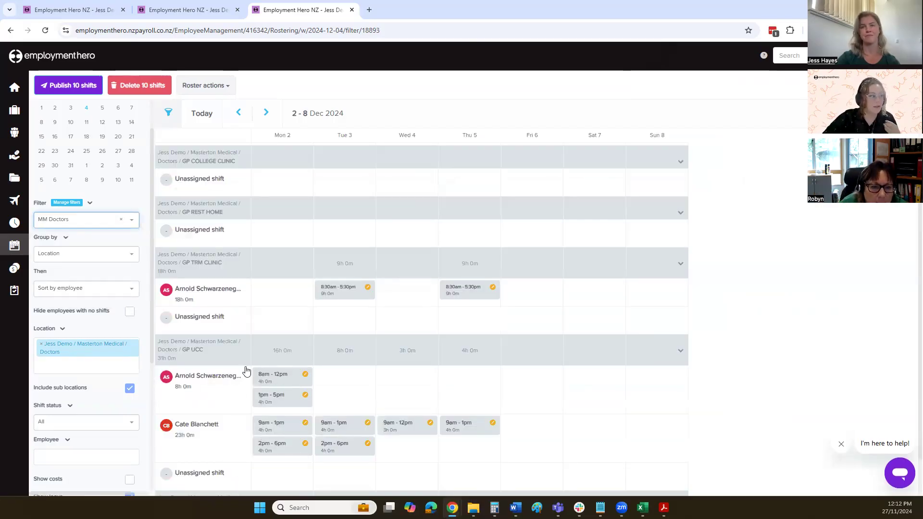
{"action": "left_click", "coordinate": [74, 221]}
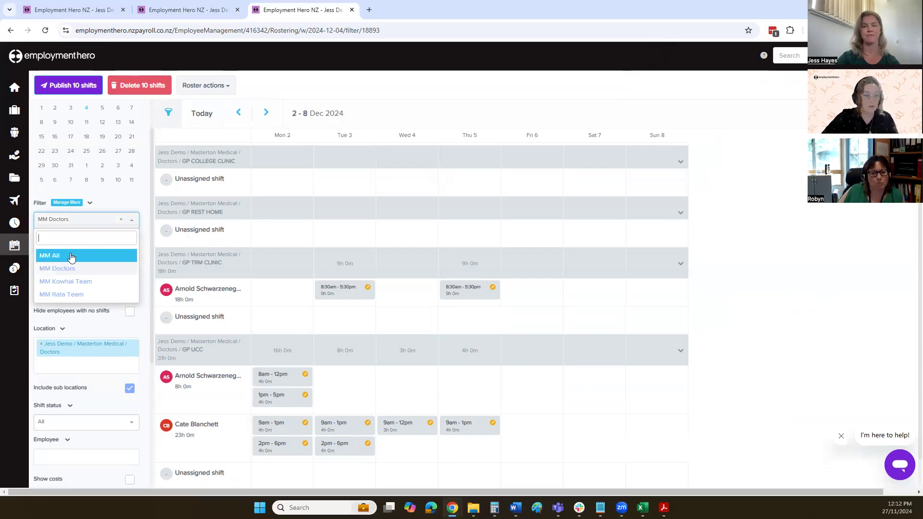
{"action": "left_click", "coordinate": [71, 256]}
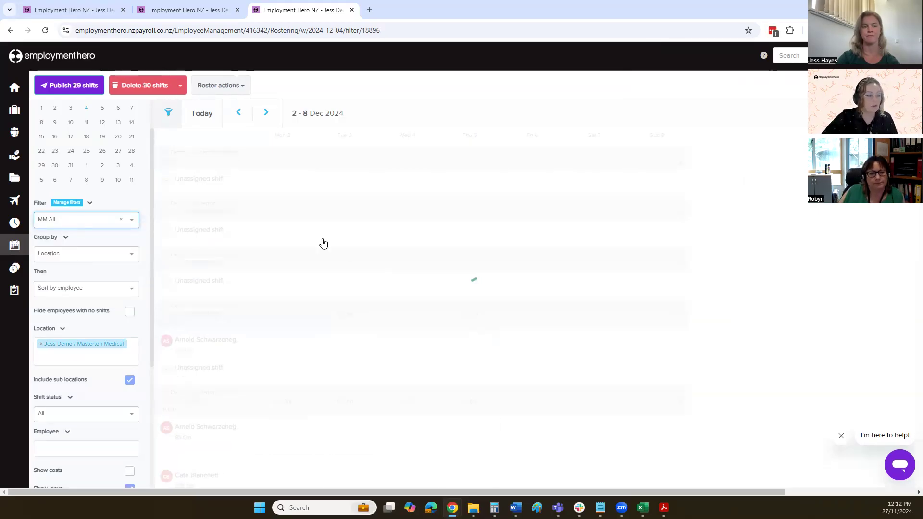
{"action": "scroll", "coordinate": [494, 233], "scroll_direction": "down", "scroll_amount": 3}
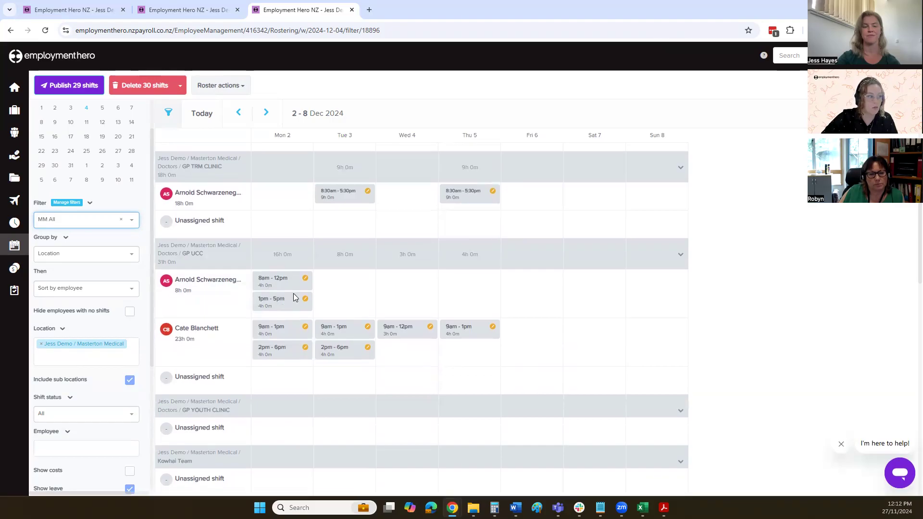
{"action": "scroll", "coordinate": [324, 286], "scroll_direction": "down", "scroll_amount": 7}
{"action": "scroll", "coordinate": [325, 292], "scroll_direction": "down", "scroll_amount": 7}
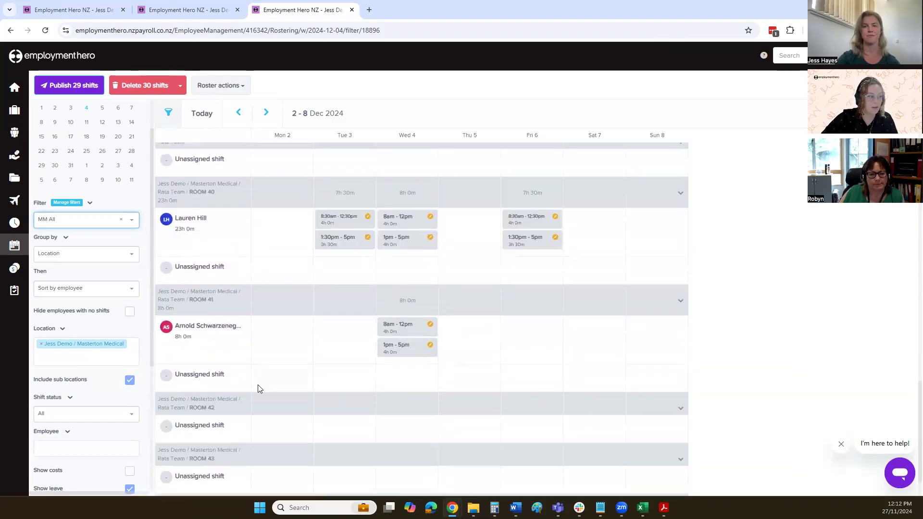
Step: Group the MM All roster by business and open the details of the first employee's 8am–12pm shift on Mon 2
{"action": "left_click", "coordinate": [82, 255]}
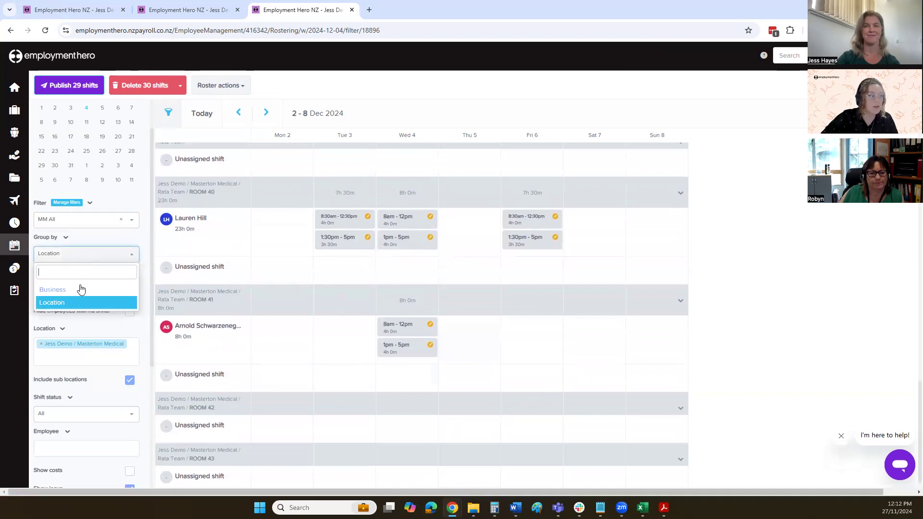
{"action": "left_click", "coordinate": [79, 287]}
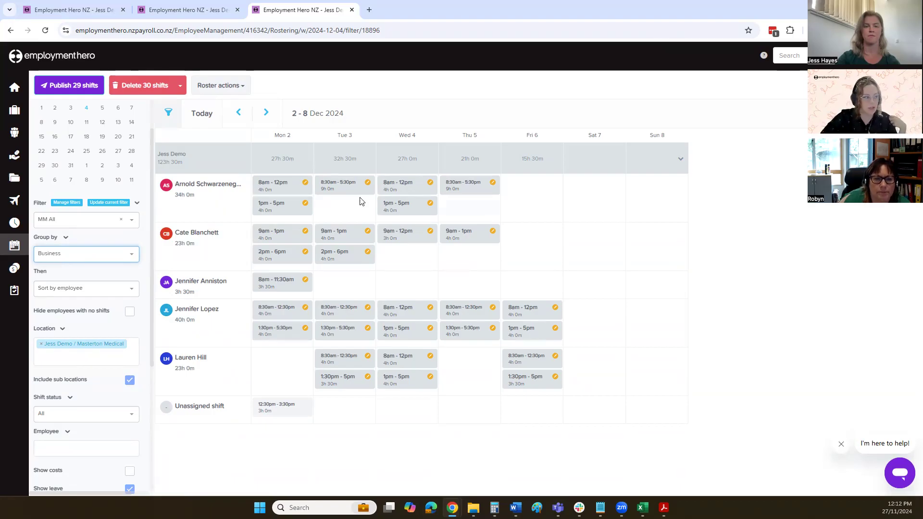
{"action": "left_click", "coordinate": [280, 189]}
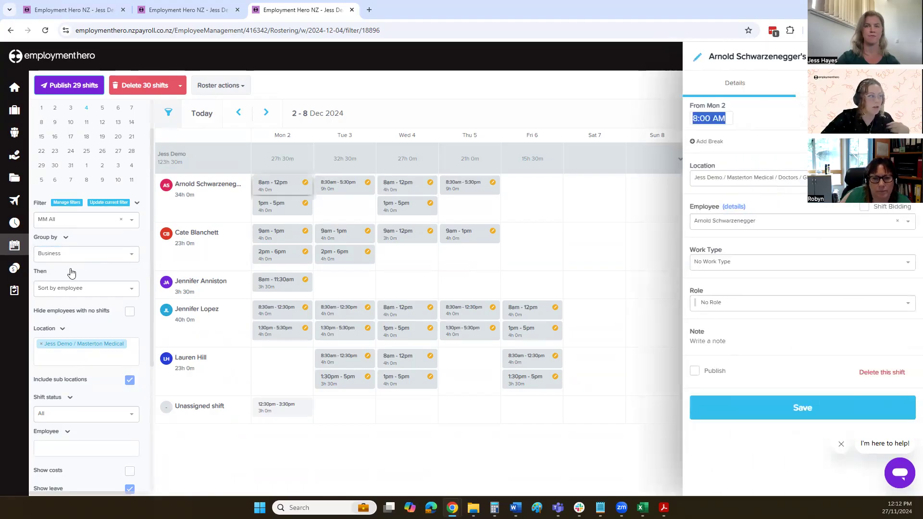
Step: Return the roster grouping to location and close the shift details
{"action": "left_click", "coordinate": [65, 255]}
{"action": "left_click", "coordinate": [60, 306]}
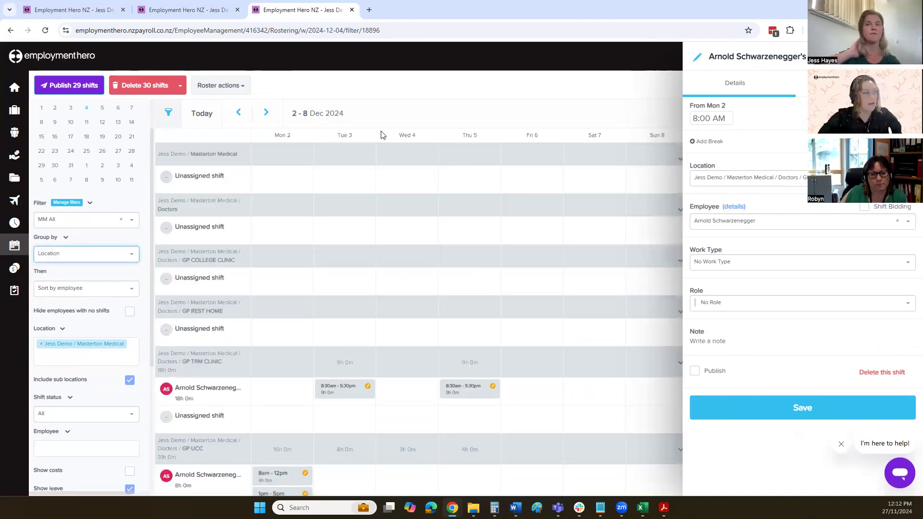
{"action": "left_click", "coordinate": [544, 95]}
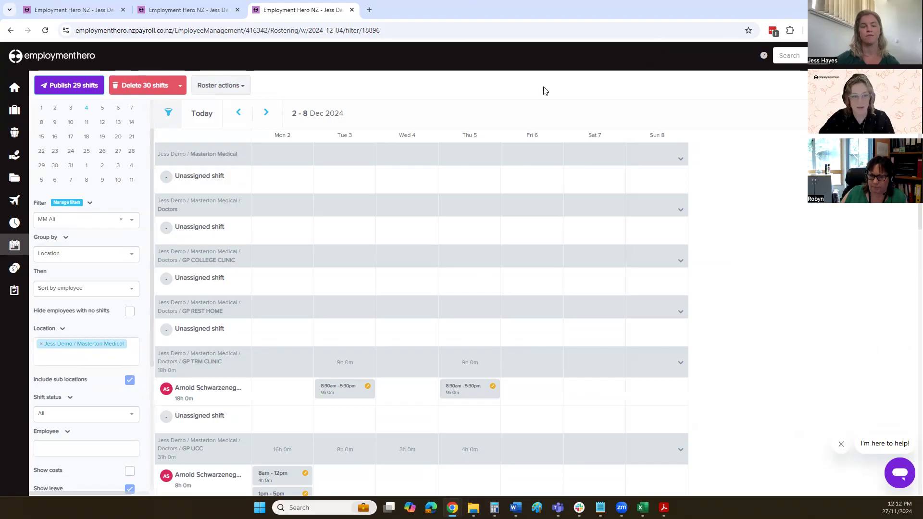
Step: Review the available roster templates and close the list without applying one
{"action": "left_click", "coordinate": [238, 88]}
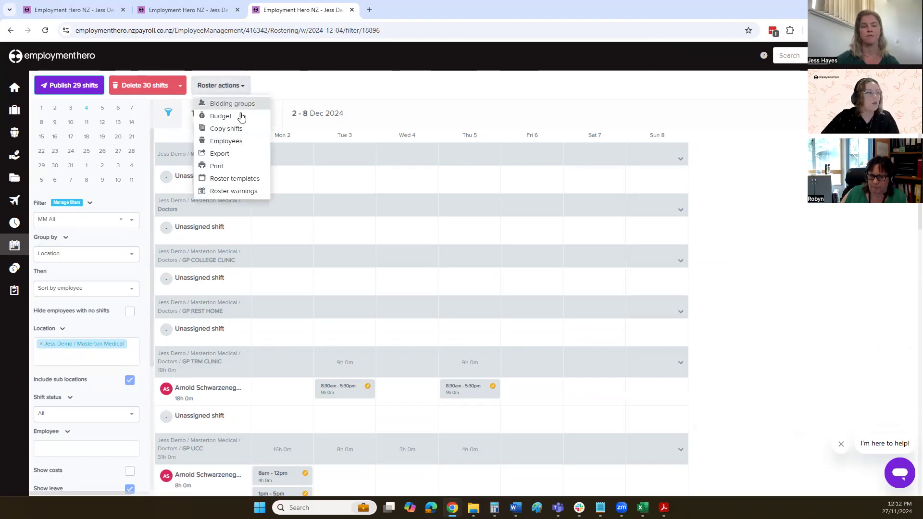
{"action": "left_click", "coordinate": [246, 182]}
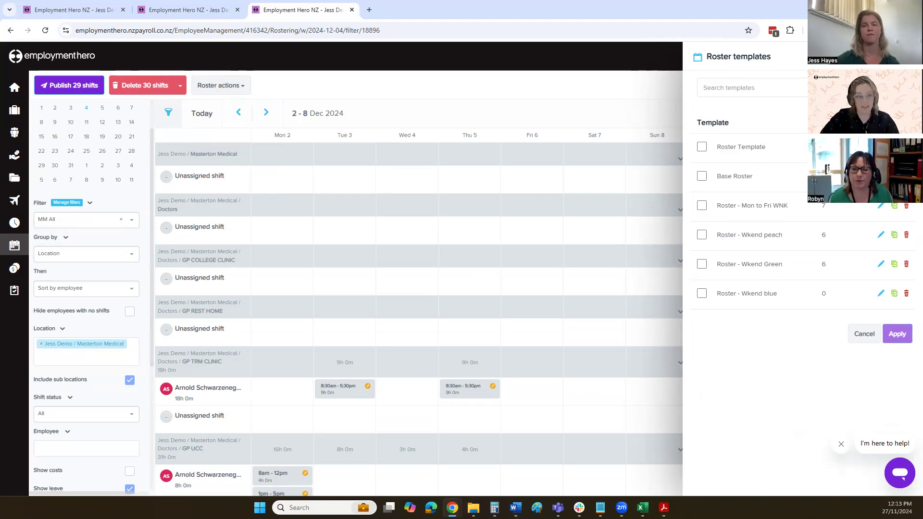
{"action": "left_click", "coordinate": [399, 226]}
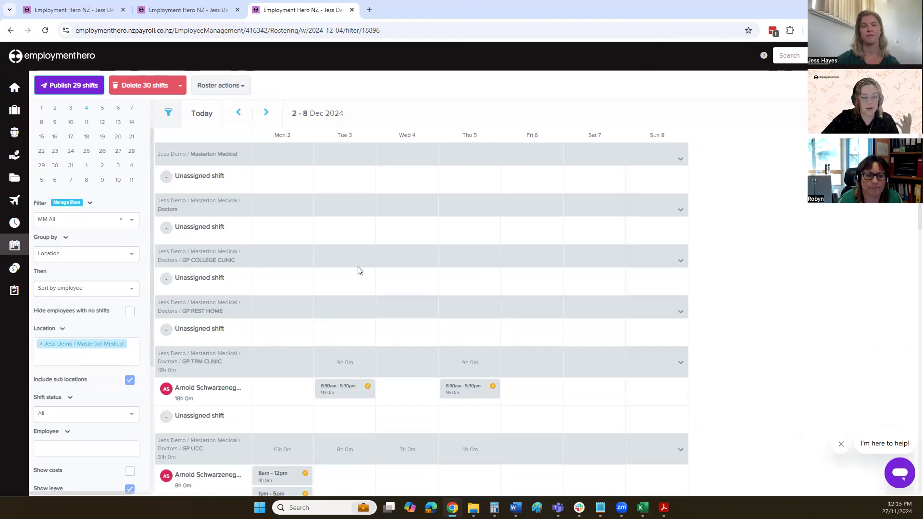
Step: Clear the saved roster filter and go back to the week of 25 November–1 December 2024 to review leave and unavailability
{"action": "left_click", "coordinate": [67, 221]}
{"action": "left_click", "coordinate": [121, 221]}
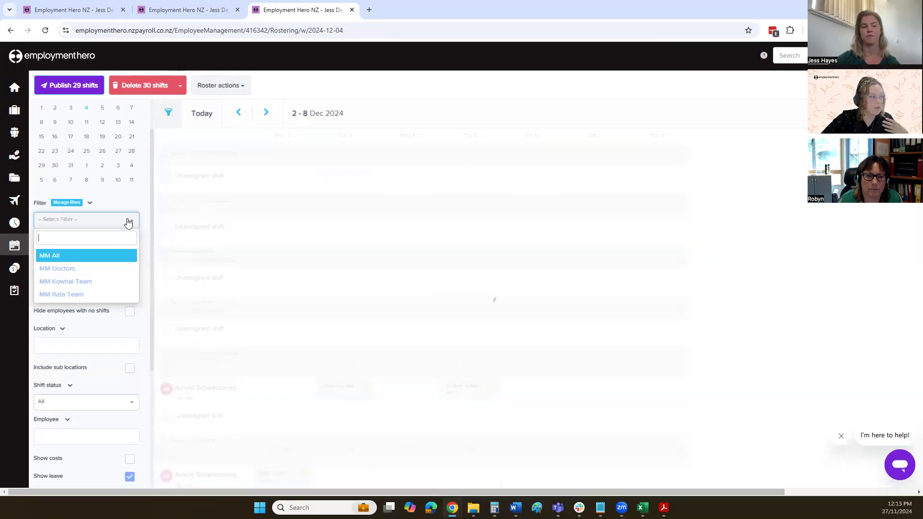
{"action": "left_click", "coordinate": [239, 113]}
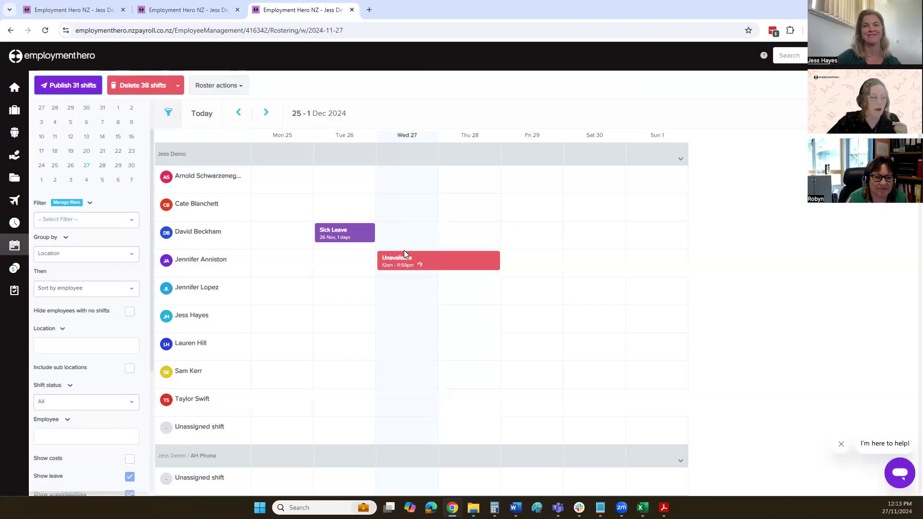
Step: Try adding 9am–5pm shifts on Tue 26 for the employee on sick leave and another employee, discarding both after checking for conflicts
{"action": "left_click", "coordinate": [350, 247]}
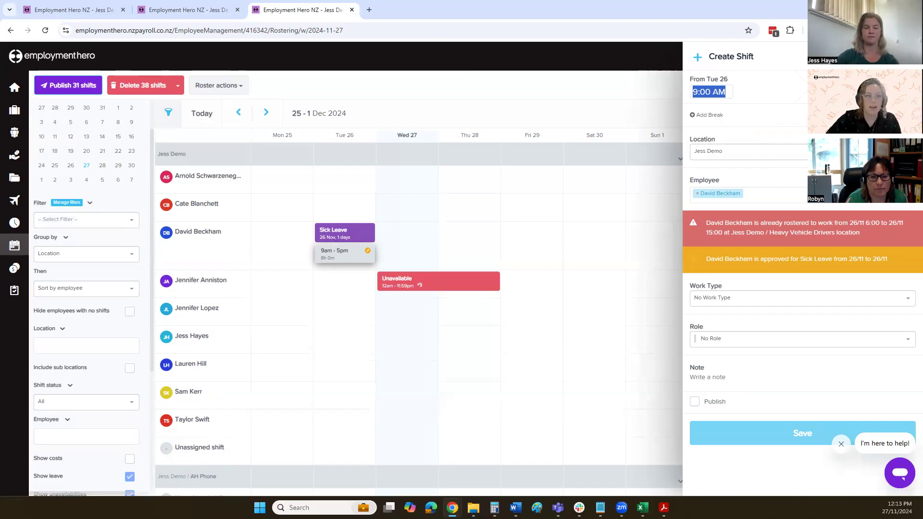
{"action": "key", "text": "Escape"}
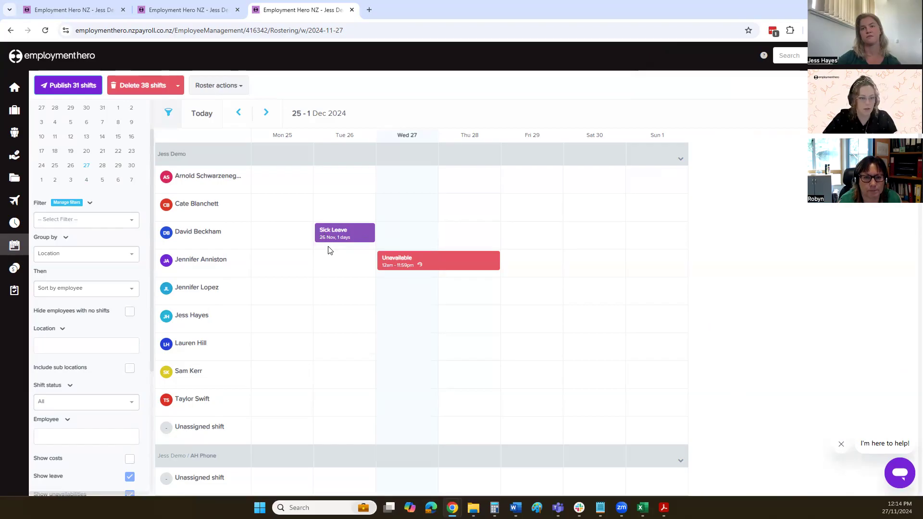
{"action": "left_click", "coordinate": [330, 381]}
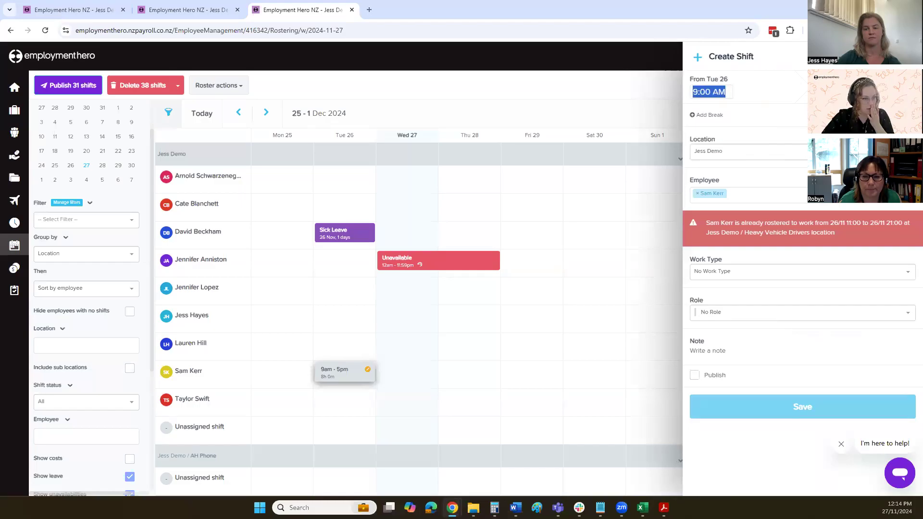
{"action": "left_click", "coordinate": [261, 82]}
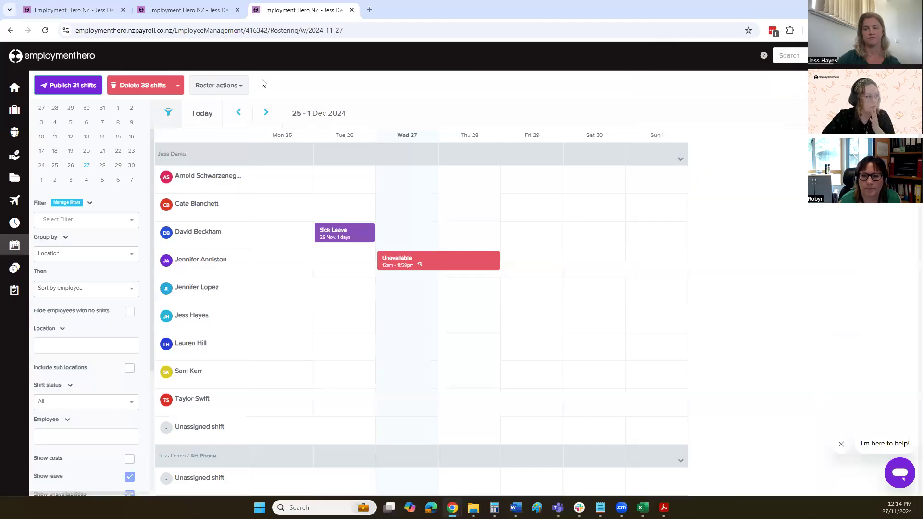
Step: Return to the roster for 2–8 December 2024 and apply the MM All filter
{"action": "left_click", "coordinate": [267, 115]}
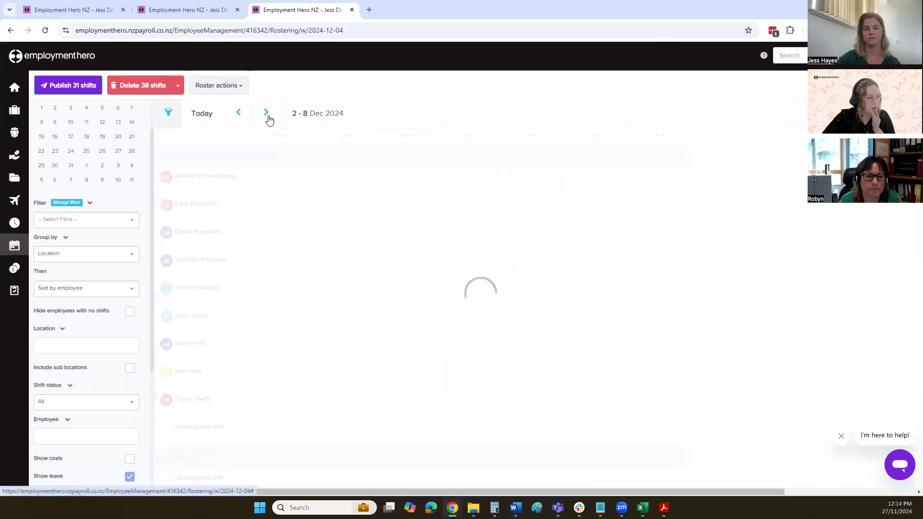
{"action": "left_click", "coordinate": [79, 225]}
{"action": "left_click", "coordinate": [65, 258]}
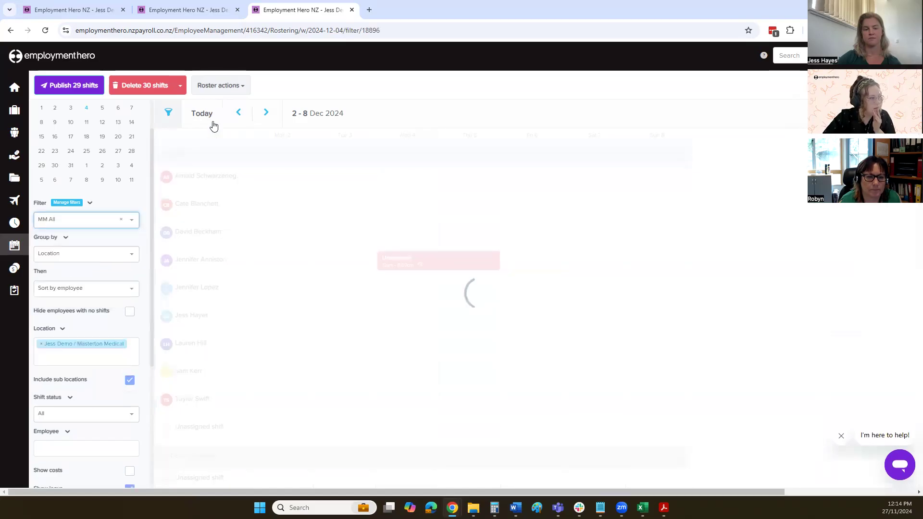
Step: Move the 8:30am–5:30pm GP TRM Clinic shift on Tue 3 to that location's unassigned shifts
{"action": "scroll", "coordinate": [322, 316], "scroll_direction": "down", "scroll_amount": 2}
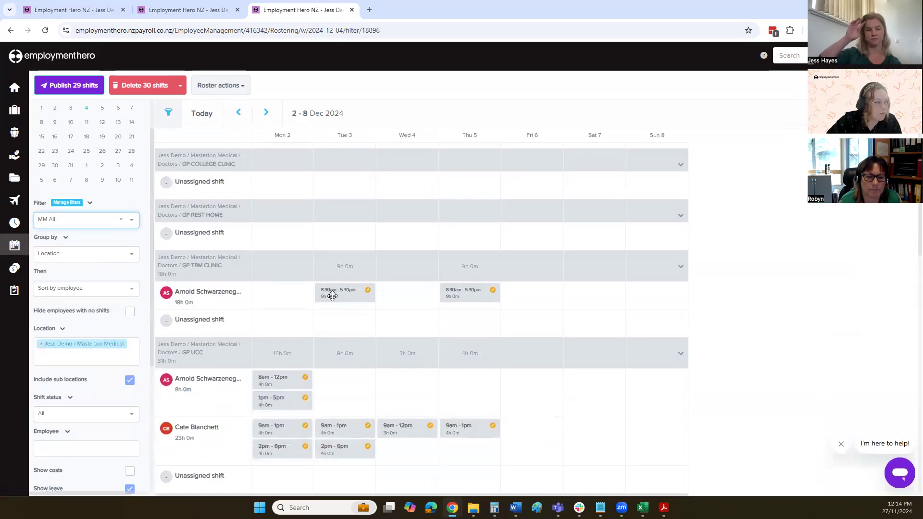
{"action": "left_click_drag", "start_coordinate": [335, 296], "coordinate": [332, 321]}
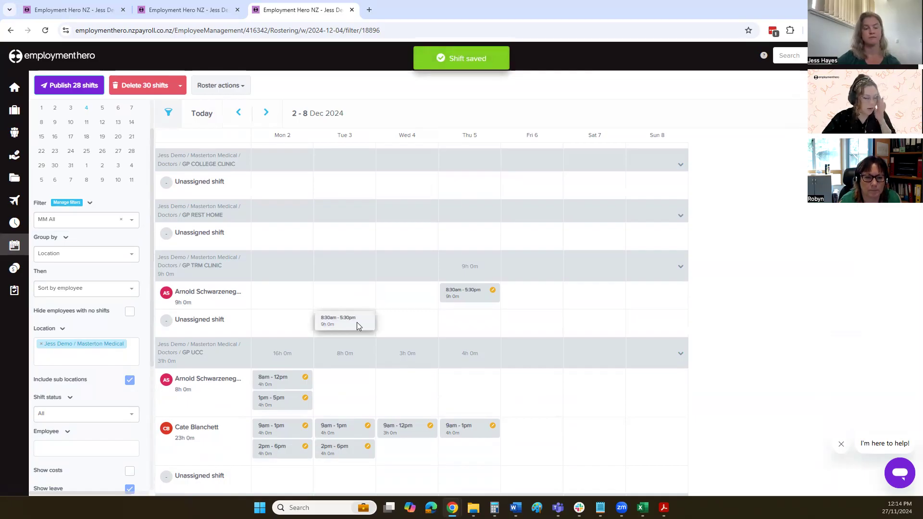
Step: Check the recommended employees and shift bidding options for the unassigned GP TRM Clinic shift on Tue 3, discarding any changes
{"action": "left_click", "coordinate": [357, 322]}
{"action": "left_click", "coordinate": [746, 194]}
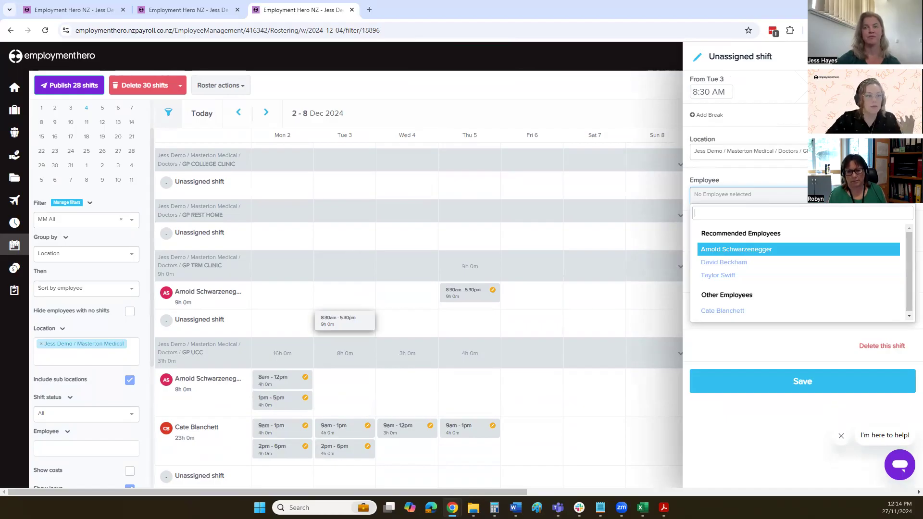
{"action": "left_click", "coordinate": [765, 192]}
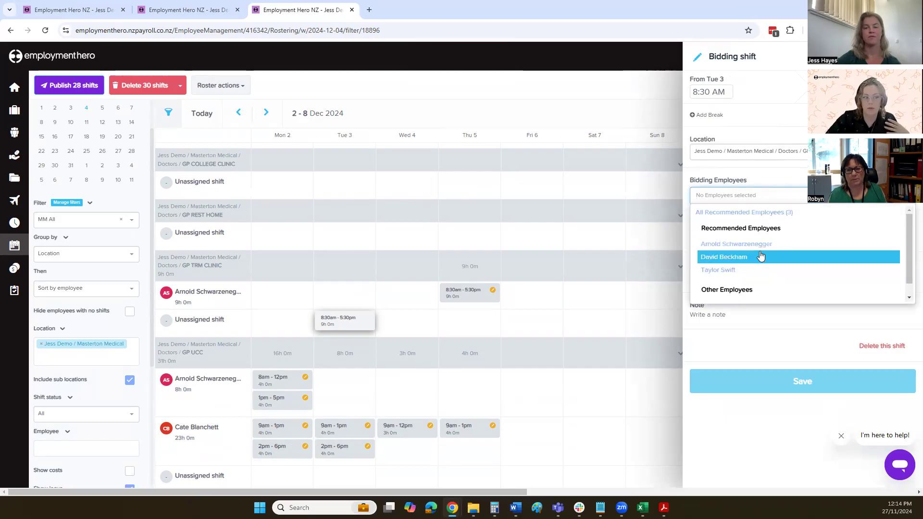
{"action": "scroll", "coordinate": [740, 289], "scroll_direction": "down", "scroll_amount": 1}
{"action": "scroll", "coordinate": [739, 269], "scroll_direction": "up", "scroll_amount": 1}
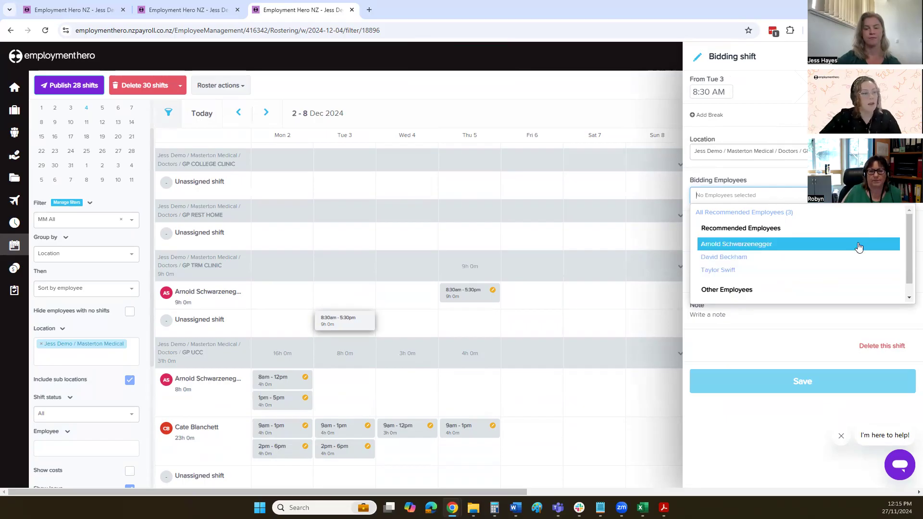
{"action": "left_click", "coordinate": [766, 184]}
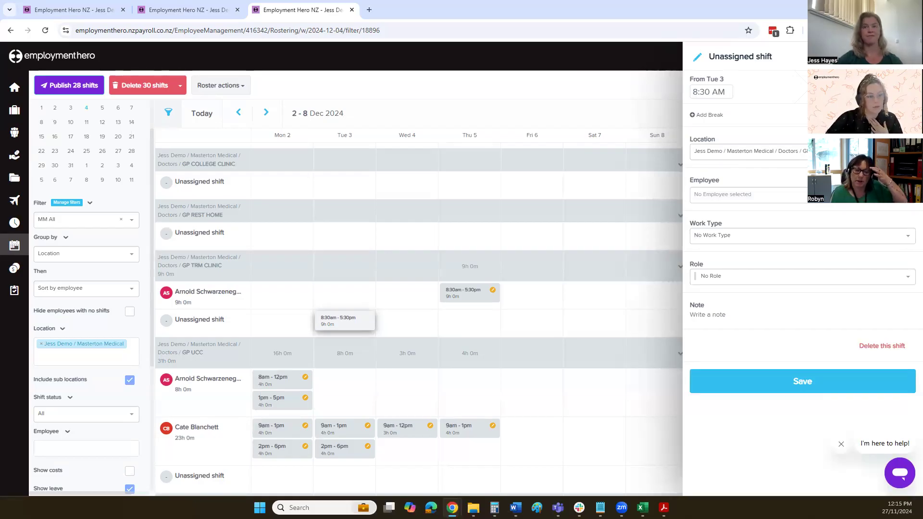
{"action": "key", "text": "Escape"}
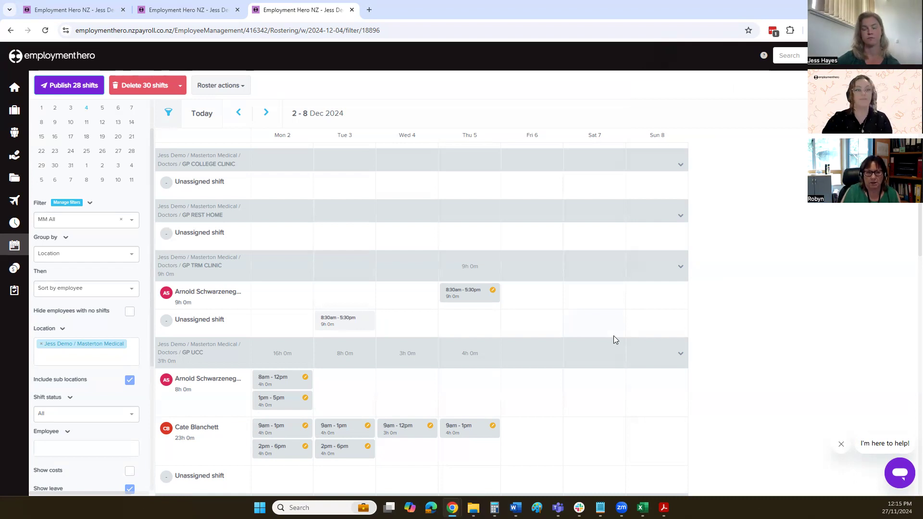
Step: View the Approve Timesheets page in a separate browser tab and return to the roster
{"action": "mouse_move", "coordinate": [14, 222]}
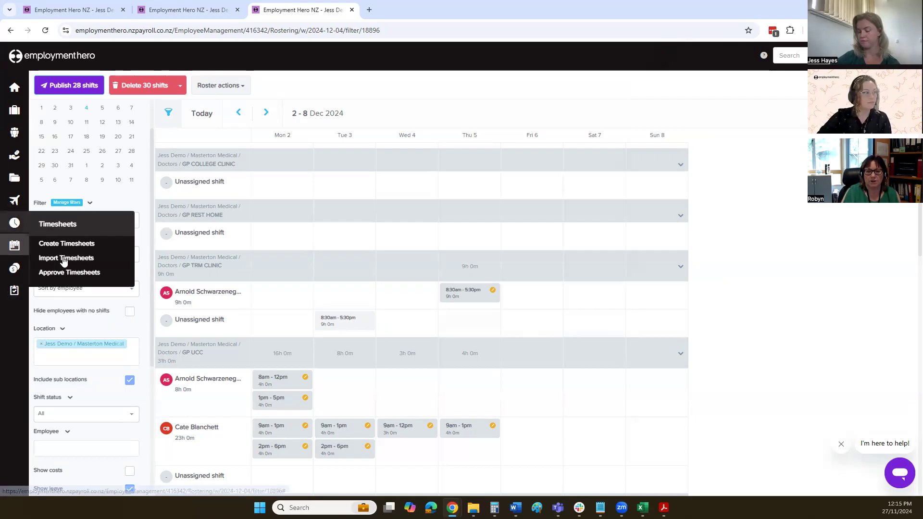
{"action": "middle_click", "coordinate": [68, 270]}
{"action": "left_click", "coordinate": [417, 9]}
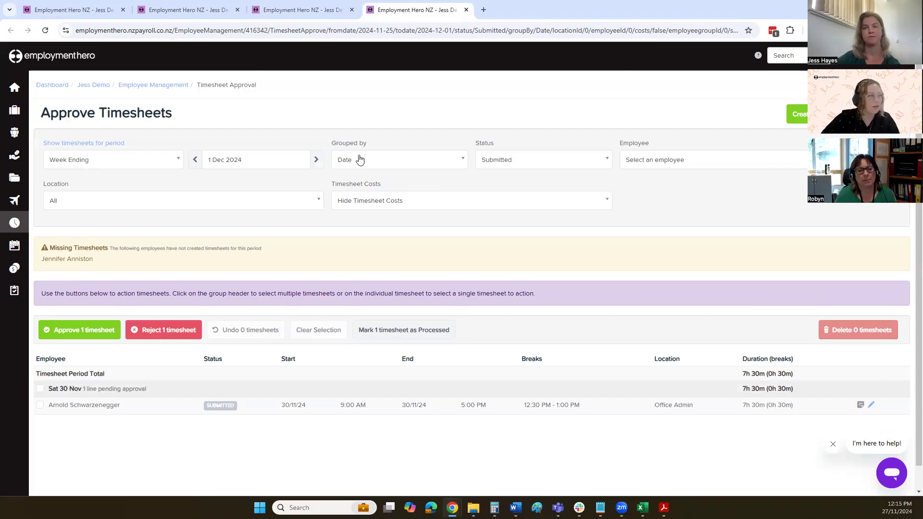
{"action": "left_click", "coordinate": [303, 9]}
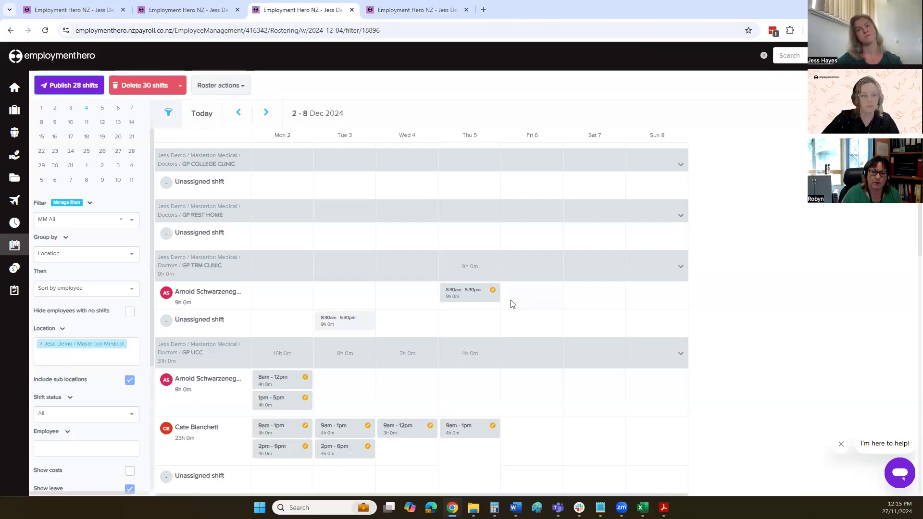
Step: Check the available work types for the GP TRM Clinic shift on Thu 5 and close the shift unchanged
{"action": "left_click", "coordinate": [482, 297]}
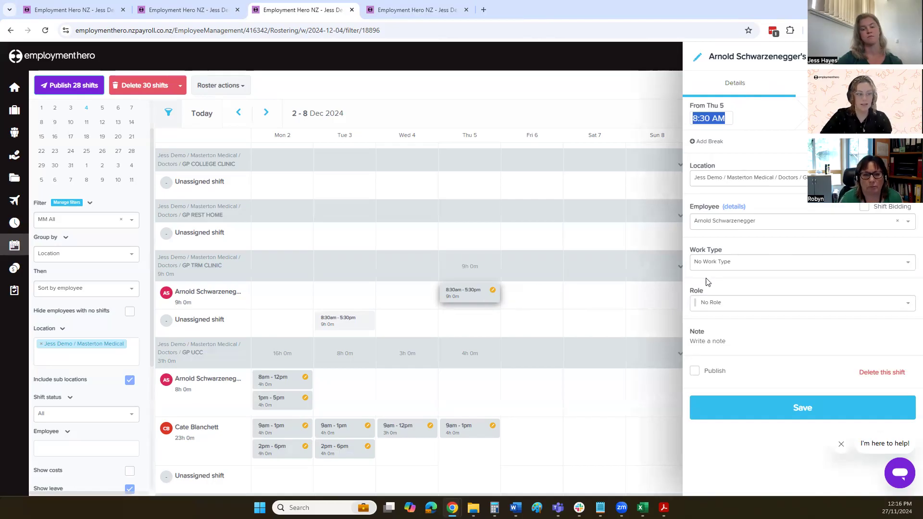
{"action": "left_click", "coordinate": [726, 263]}
{"action": "scroll", "coordinate": [732, 364], "scroll_direction": "down", "scroll_amount": 3}
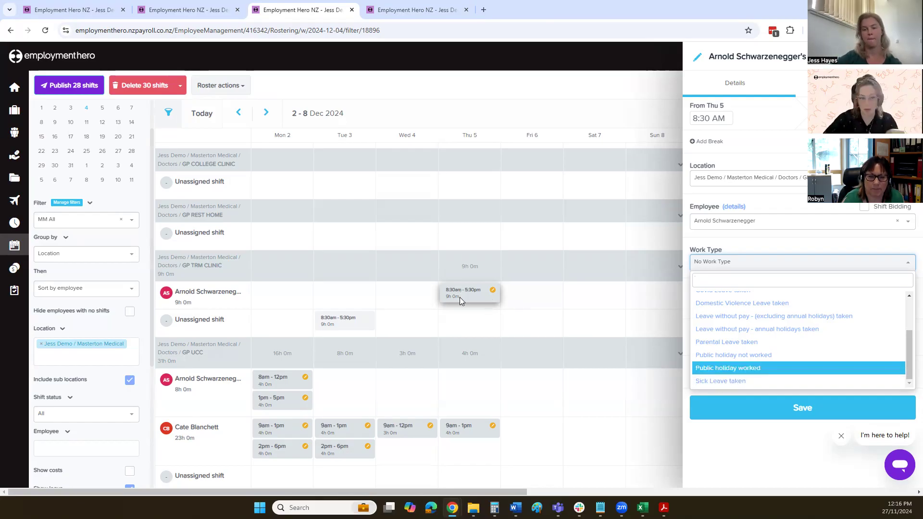
{"action": "left_click", "coordinate": [484, 316]}
{"action": "mouse_move", "coordinate": [467, 293]}
{"action": "left_mouse_down"}
{"action": "mouse_move", "coordinate": [483, 332]}
{"action": "mouse_move", "coordinate": [471, 299]}
{"action": "left_mouse_up"}
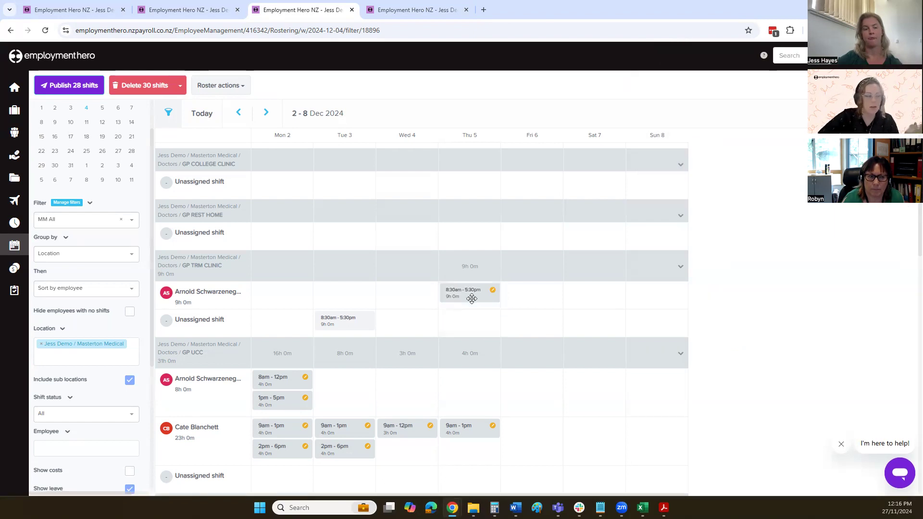
Step: Try copying the Thu 5 GP TRM Clinic shift to Fri 6, and copy it to the second GP UCC employee on Sat 7
{"action": "scroll", "coordinate": [468, 295], "scroll_direction": "down", "scroll_amount": 1}
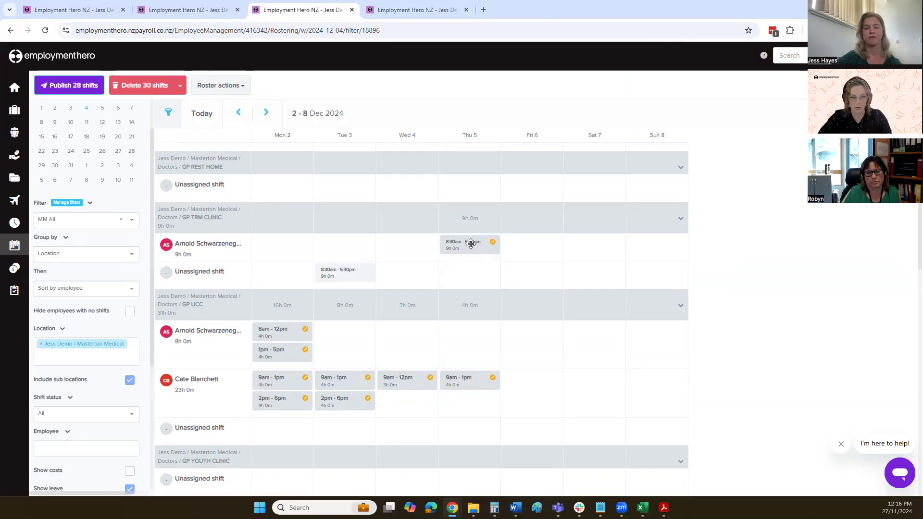
{"action": "left_click_drag", "start_coordinate": [471, 244], "coordinate": [527, 250]}
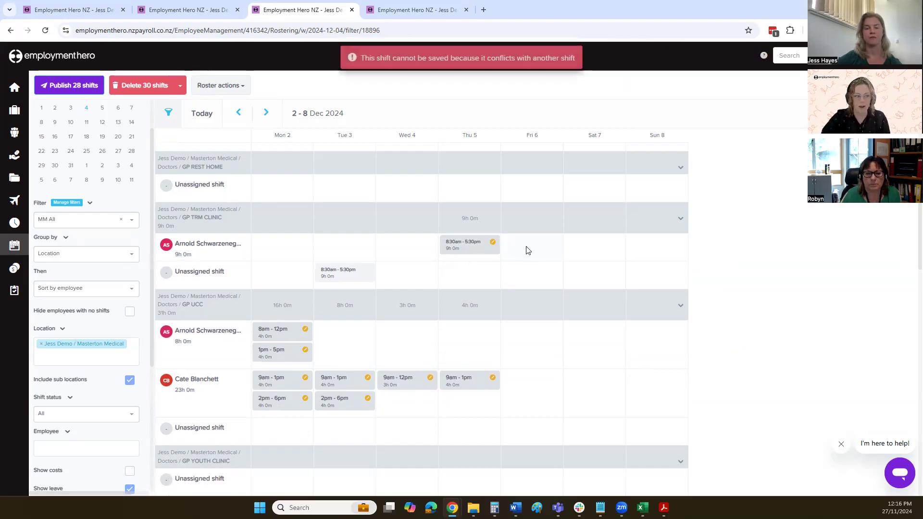
{"action": "left_click_drag", "start_coordinate": [470, 243], "coordinate": [584, 380]}
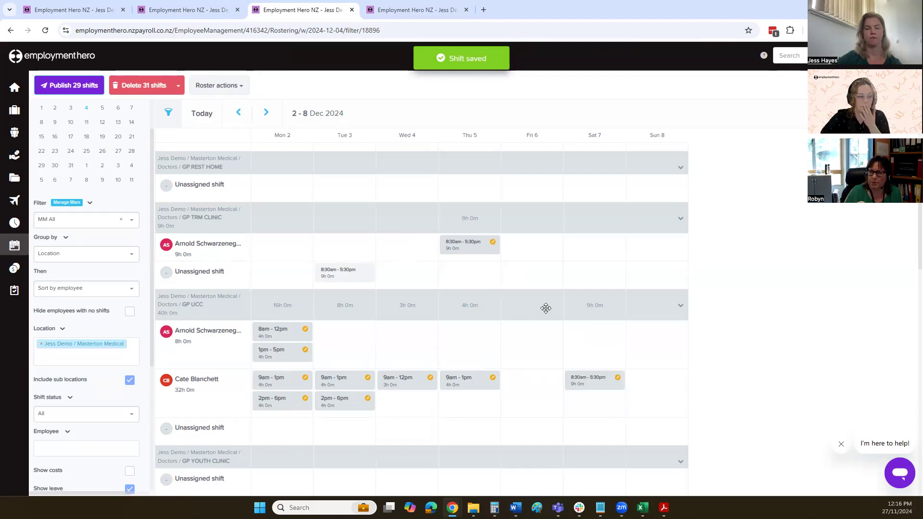
Step: Set the work type of the Thu 5 GP TRM Clinic shift to Sick Leave taken, save it and check its details
{"action": "left_click", "coordinate": [471, 241]}
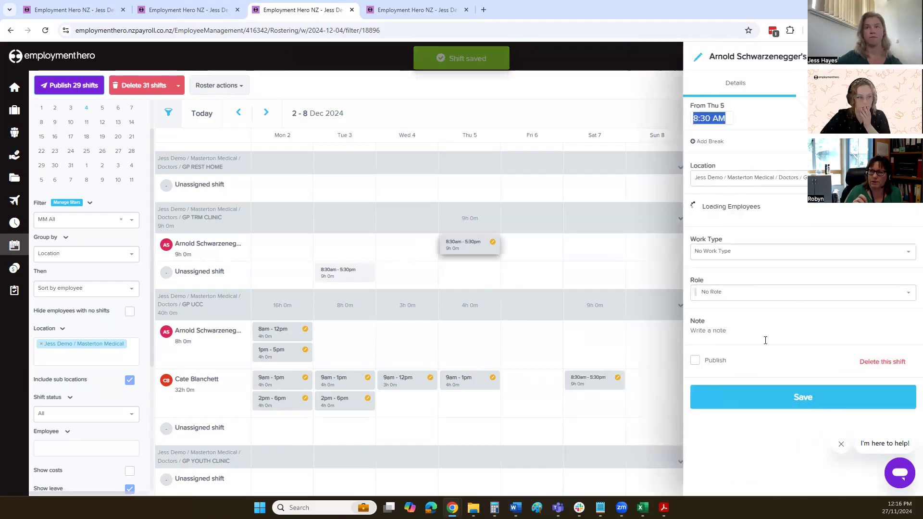
{"action": "left_click", "coordinate": [725, 304]}
{"action": "left_click", "coordinate": [725, 263]}
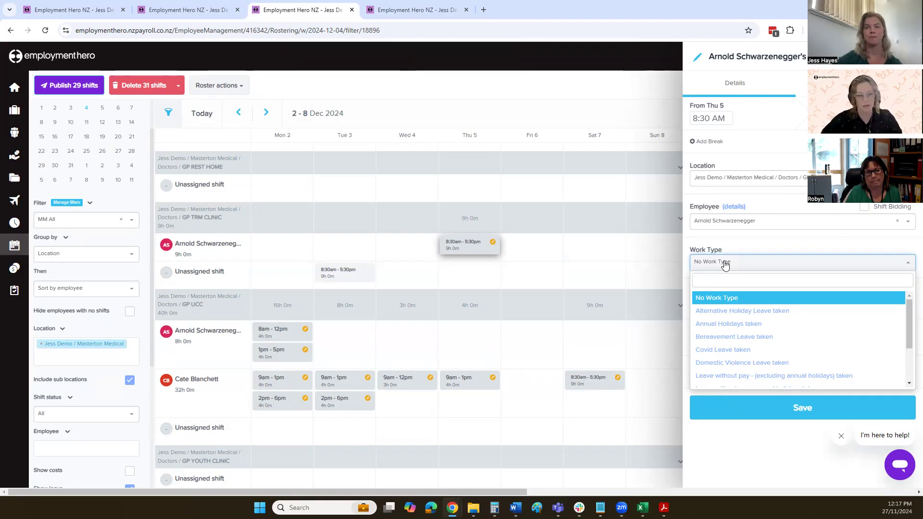
{"action": "left_click", "coordinate": [744, 243]}
{"action": "left_click", "coordinate": [740, 262]}
{"action": "scroll", "coordinate": [764, 329], "scroll_direction": "down", "scroll_amount": 2}
{"action": "left_click", "coordinate": [711, 369]}
{"action": "left_click", "coordinate": [754, 397]}
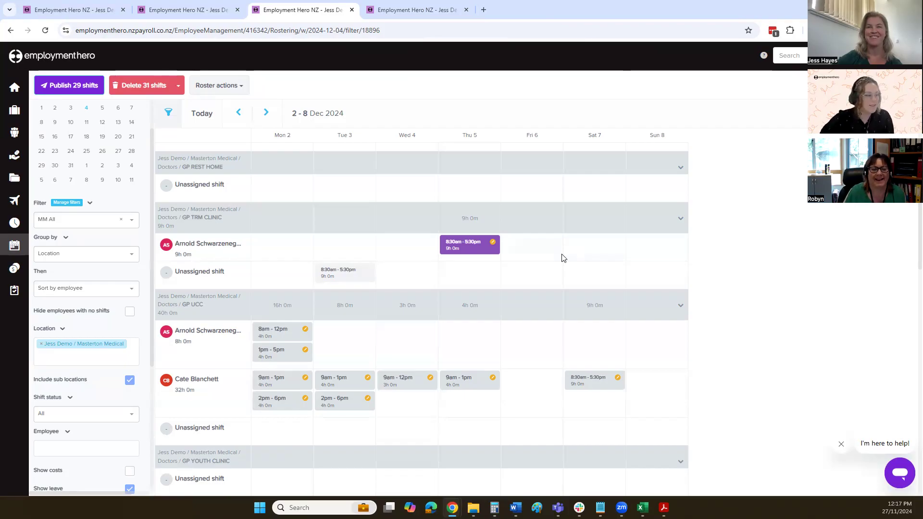
{"action": "left_click", "coordinate": [473, 251]}
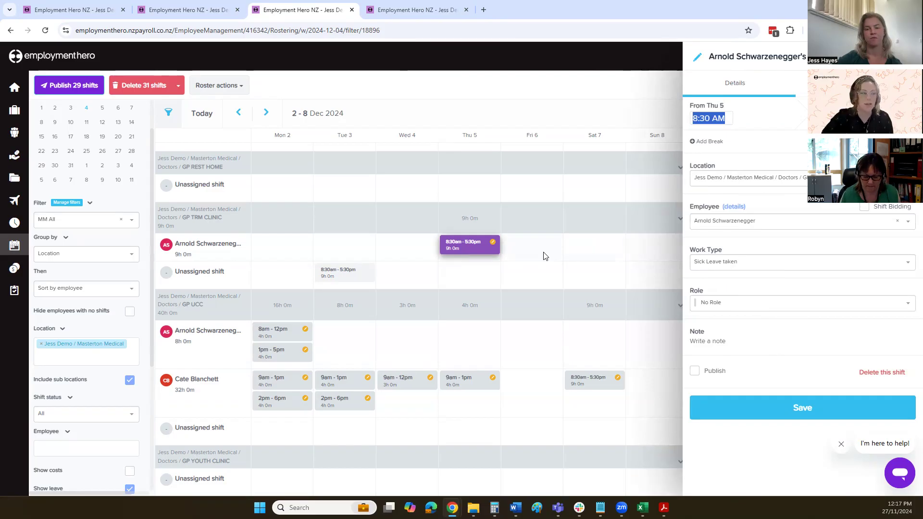
{"action": "key", "text": "Escape"}
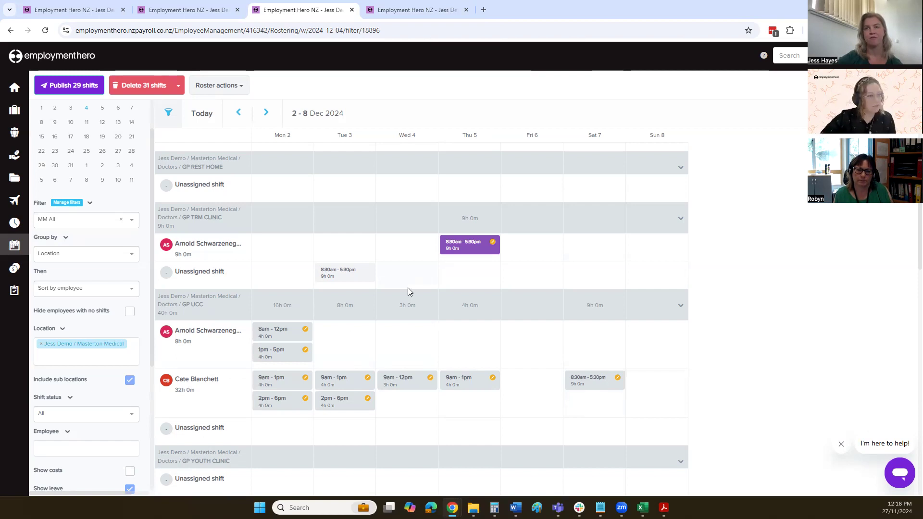
Step: Review the roster's print options, including report format, grouping, locations and display settings, without printing
{"action": "scroll", "coordinate": [408, 288], "scroll_direction": "up", "scroll_amount": 3}
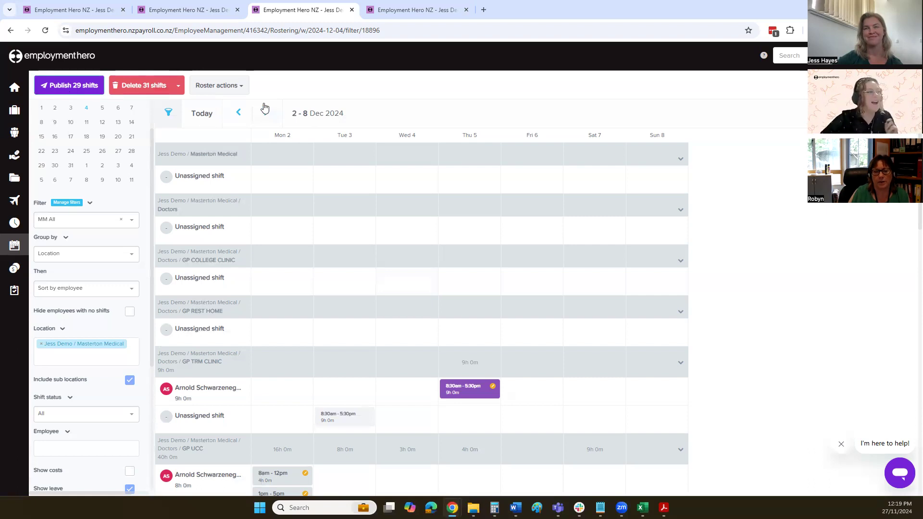
{"action": "left_click", "coordinate": [242, 90]}
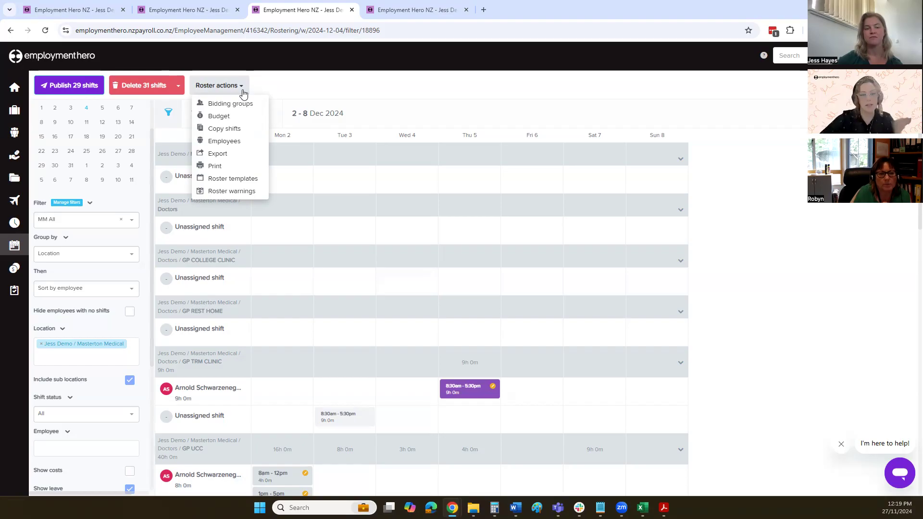
{"action": "left_click", "coordinate": [221, 168]}
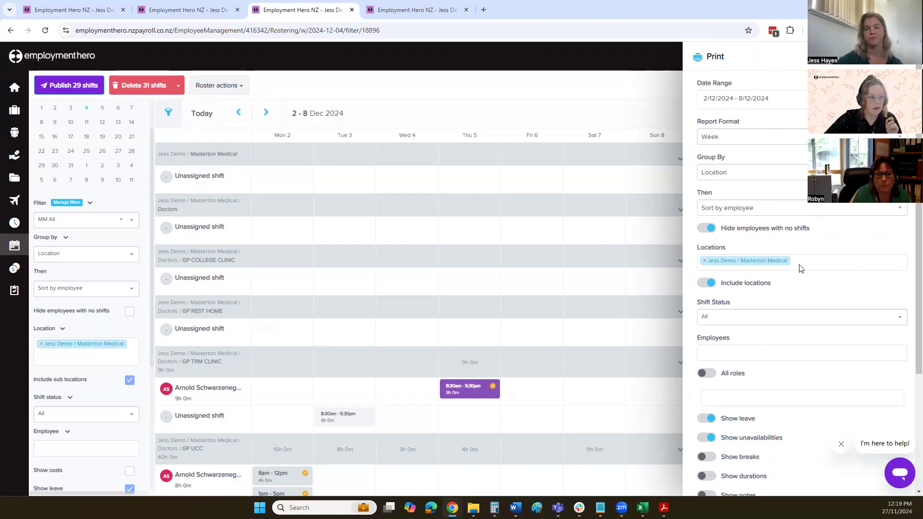
{"action": "scroll", "coordinate": [799, 265], "scroll_direction": "down", "scroll_amount": 3}
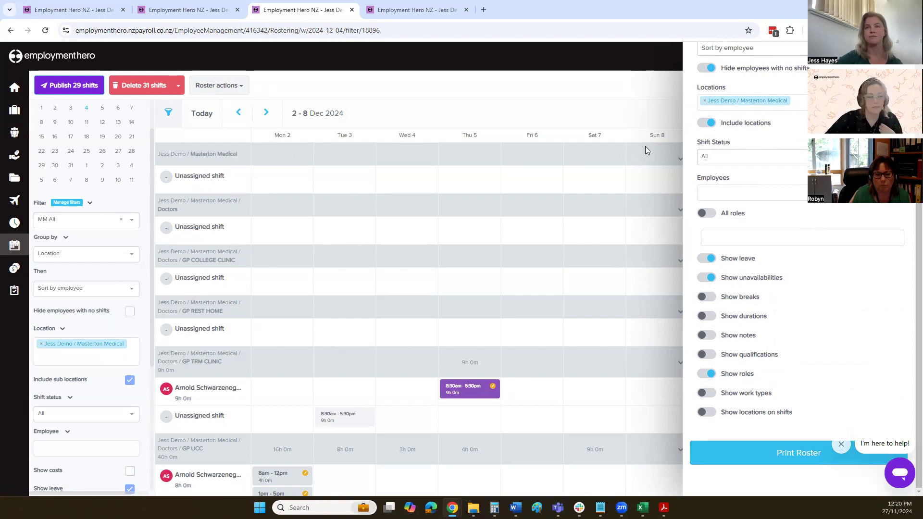
{"action": "scroll", "coordinate": [797, 240], "scroll_direction": "up", "scroll_amount": 4}
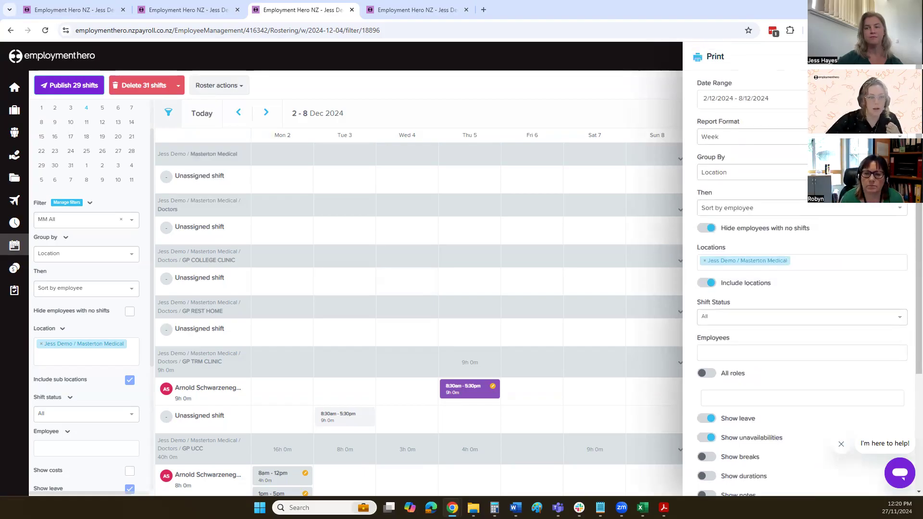
{"action": "left_click", "coordinate": [251, 91]}
Step: Check the export option for the 2–8 December 2024 roster without exporting, and look over the other roster actions
{"action": "left_click", "coordinate": [242, 87]}
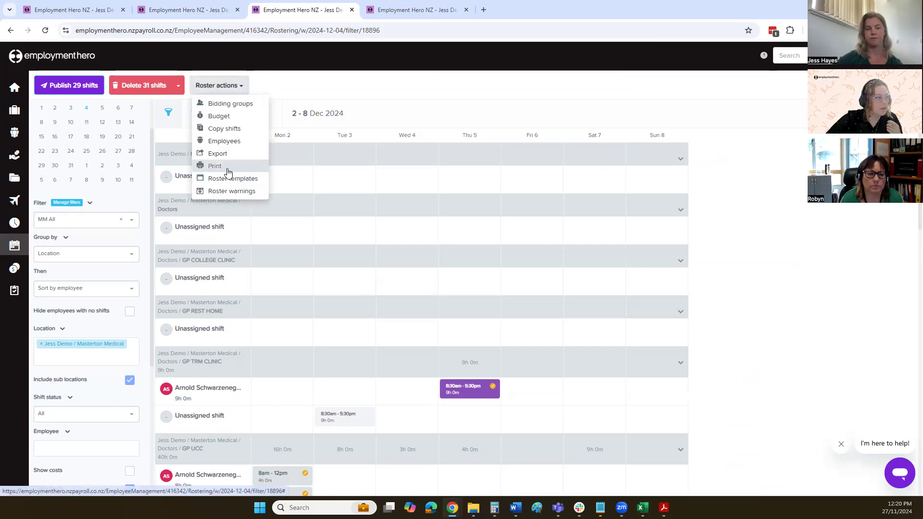
{"action": "left_click", "coordinate": [226, 155]}
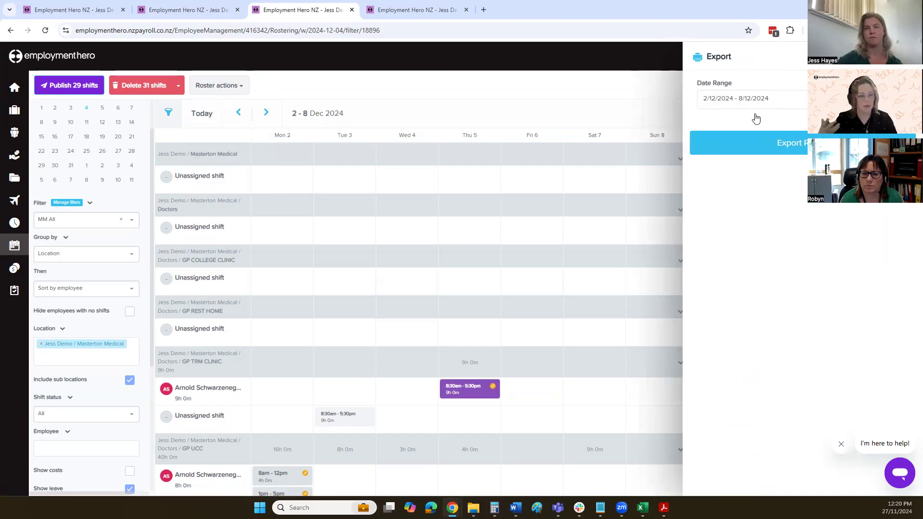
{"action": "left_click", "coordinate": [408, 100]}
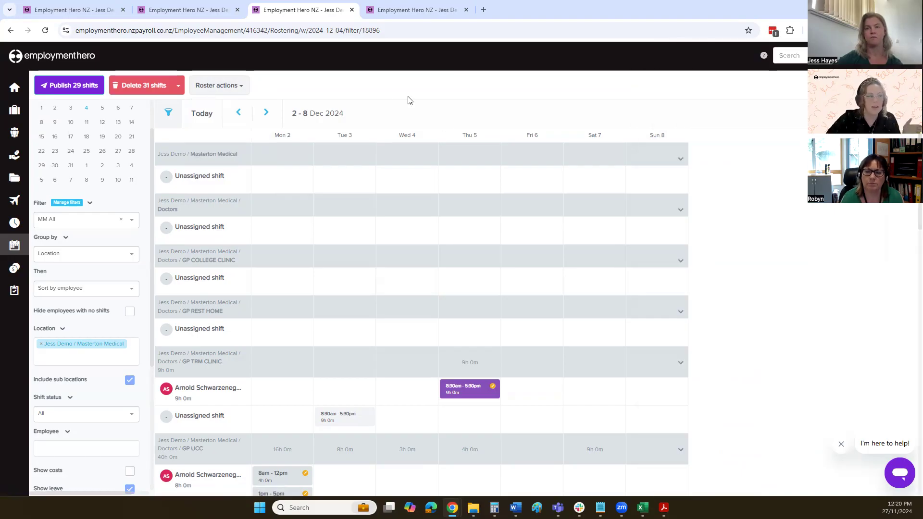
{"action": "left_click", "coordinate": [224, 91]}
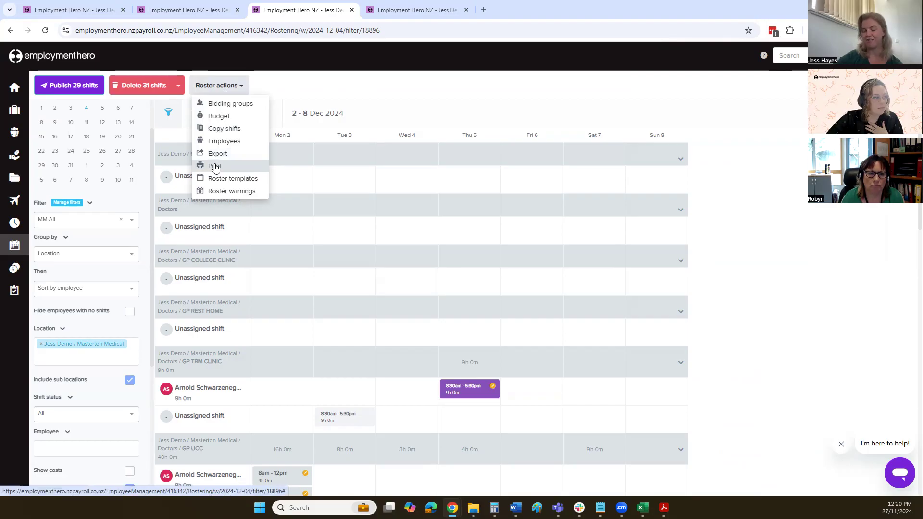
{"action": "left_click", "coordinate": [377, 84]}
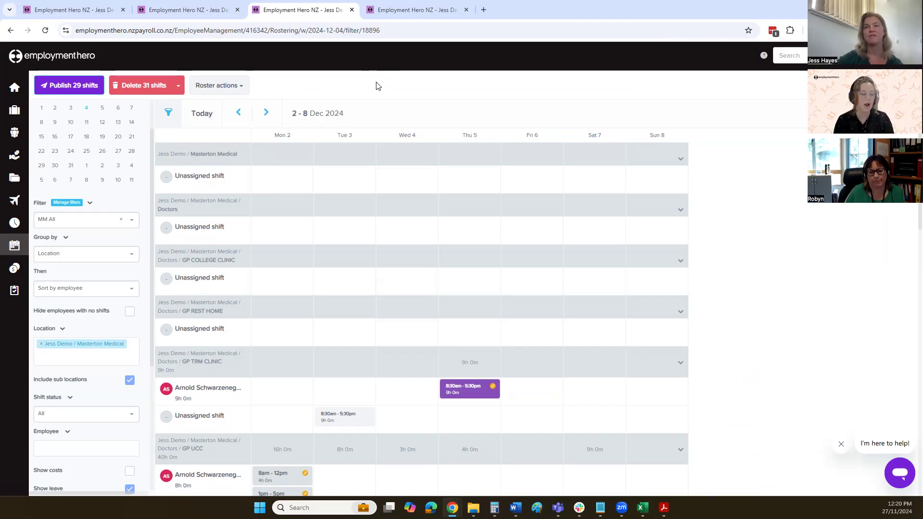
Step: View the list of saved roster templates and close it without applying any
{"action": "left_click", "coordinate": [217, 87]}
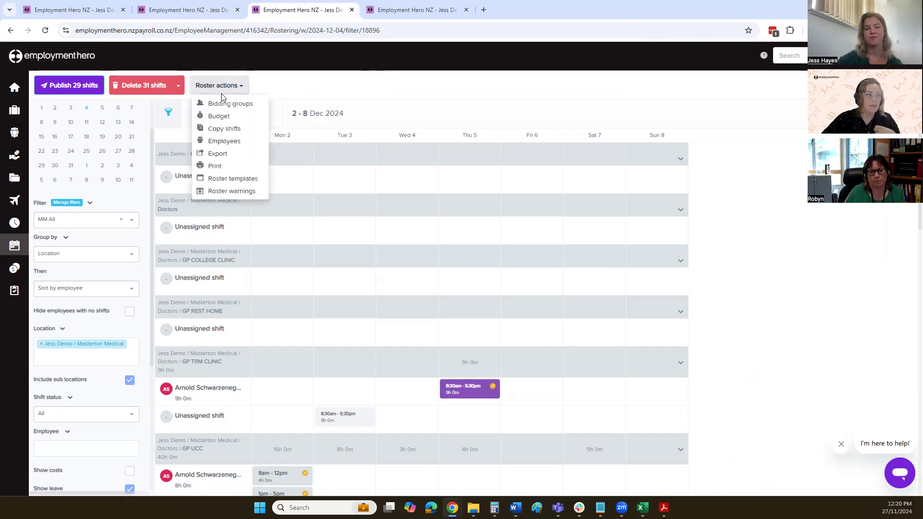
{"action": "left_click", "coordinate": [230, 181]}
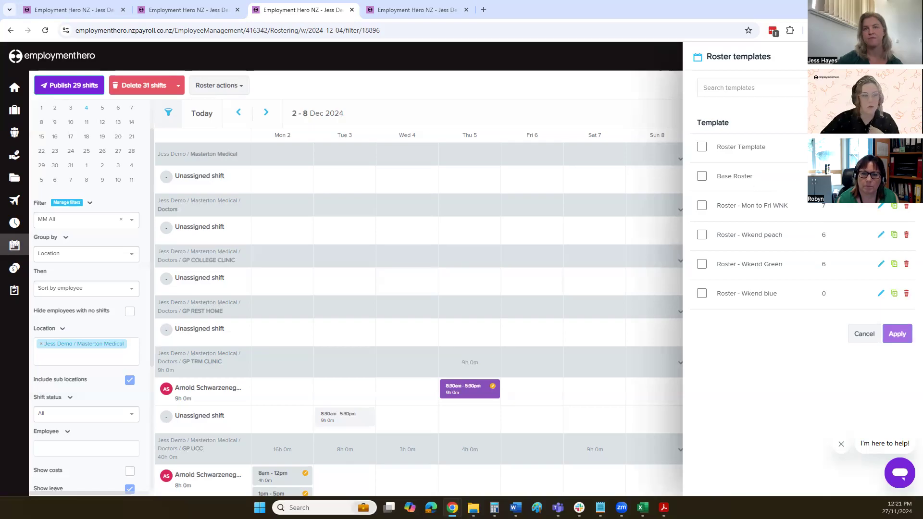
{"action": "key", "text": "Escape"}
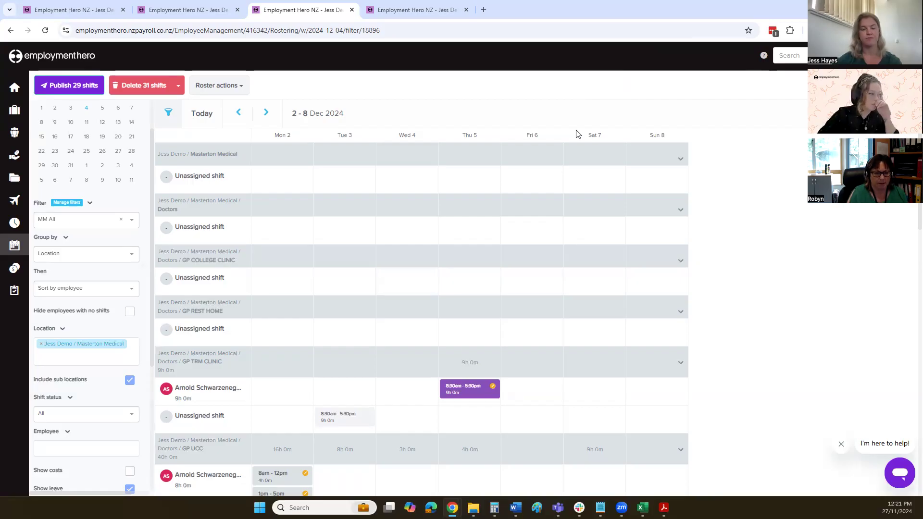
Step: Review the Masterton Medical location hierarchy in the business settings and the location assignments on the employee's record
{"action": "scroll", "coordinate": [454, 270], "scroll_direction": "down", "scroll_amount": 3}
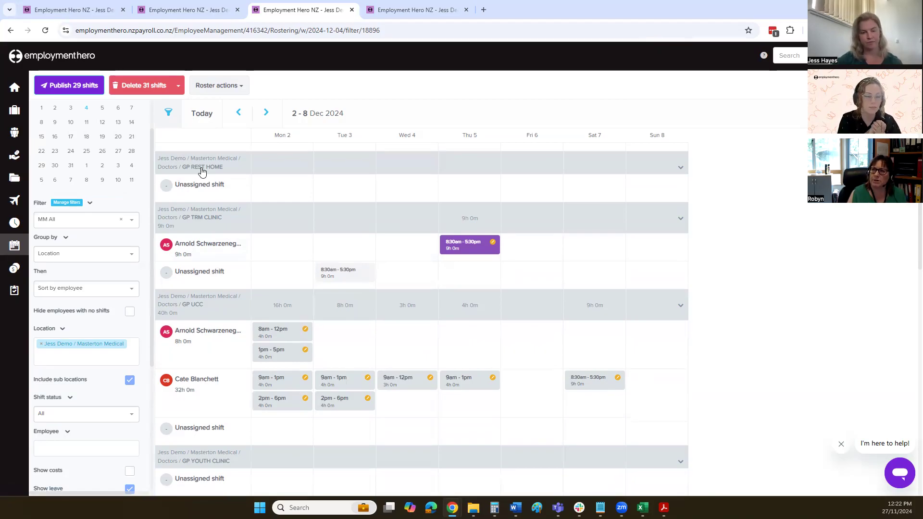
{"action": "left_click", "coordinate": [144, 10]}
{"action": "left_click", "coordinate": [72, 10]}
{"action": "scroll", "coordinate": [97, 315], "scroll_direction": "down", "scroll_amount": 1}
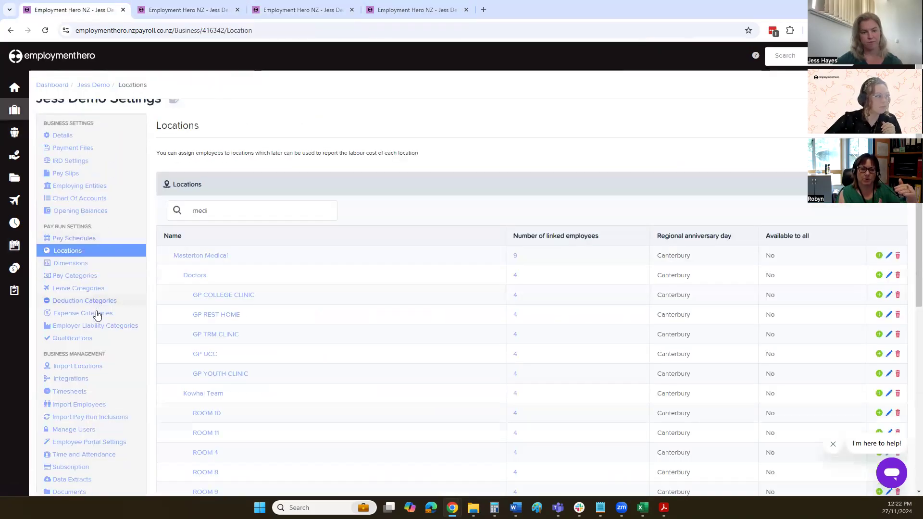
{"action": "scroll", "coordinate": [97, 315], "scroll_direction": "down", "scroll_amount": 5}
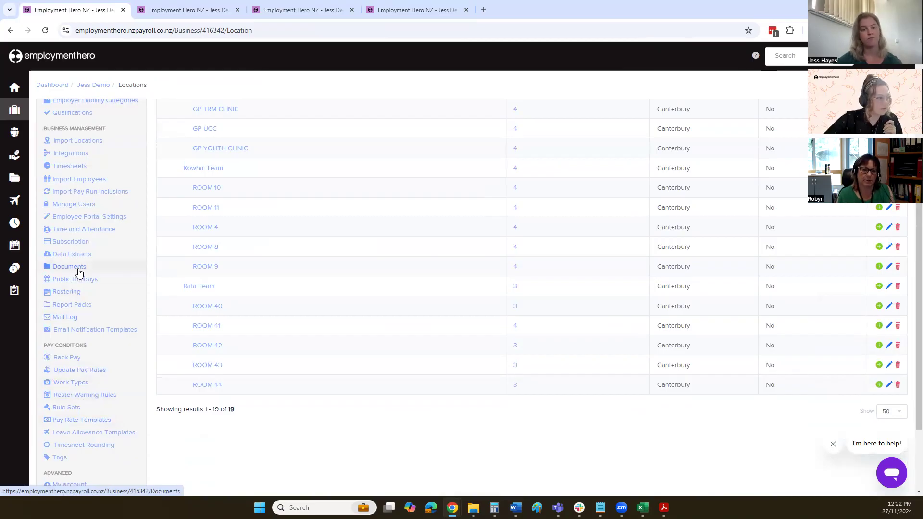
{"action": "scroll", "coordinate": [159, 276], "scroll_direction": "up", "scroll_amount": 6}
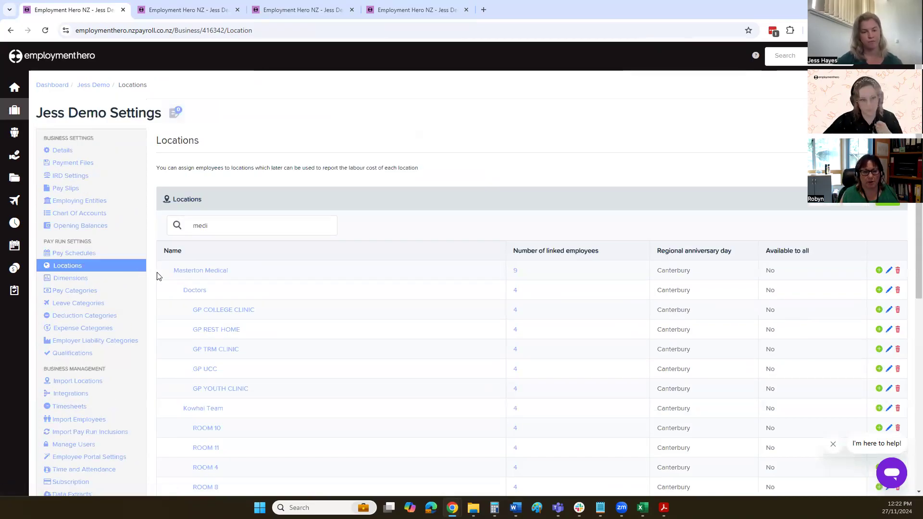
{"action": "left_click", "coordinate": [170, 3]}
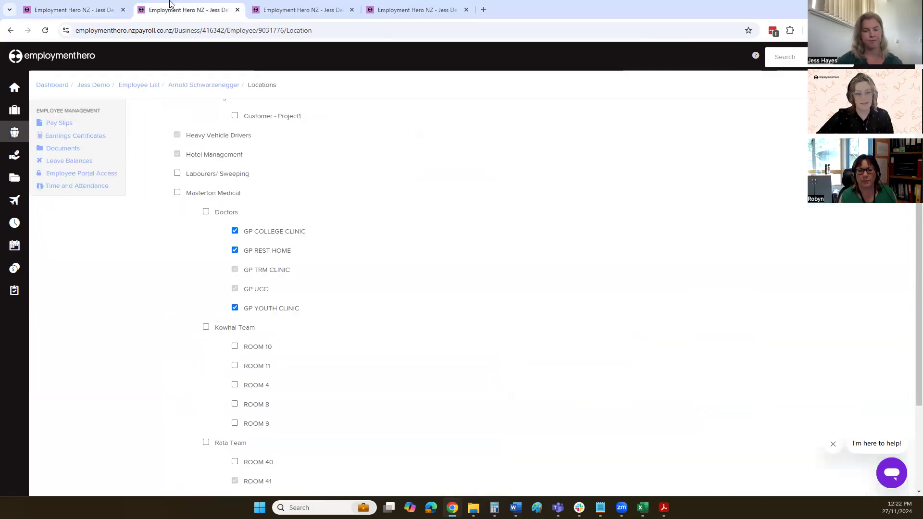
{"action": "scroll", "coordinate": [303, 231], "scroll_direction": "up", "scroll_amount": 4}
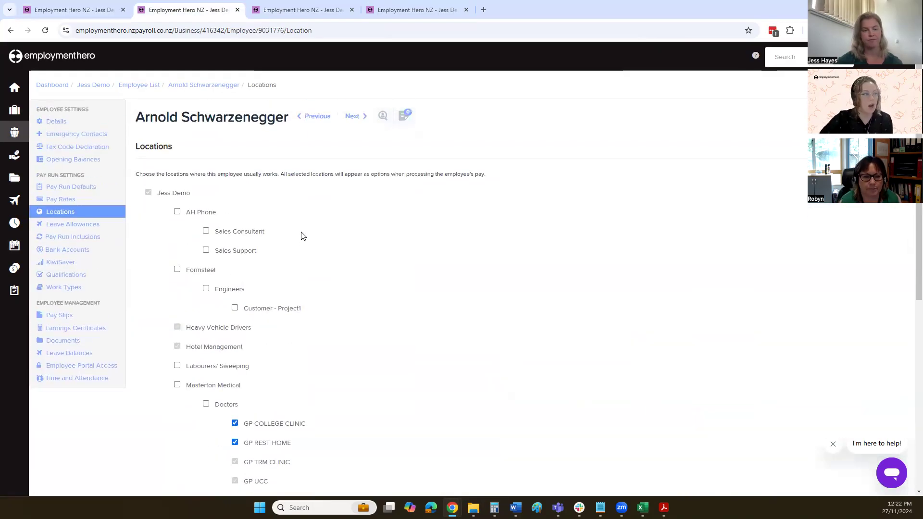